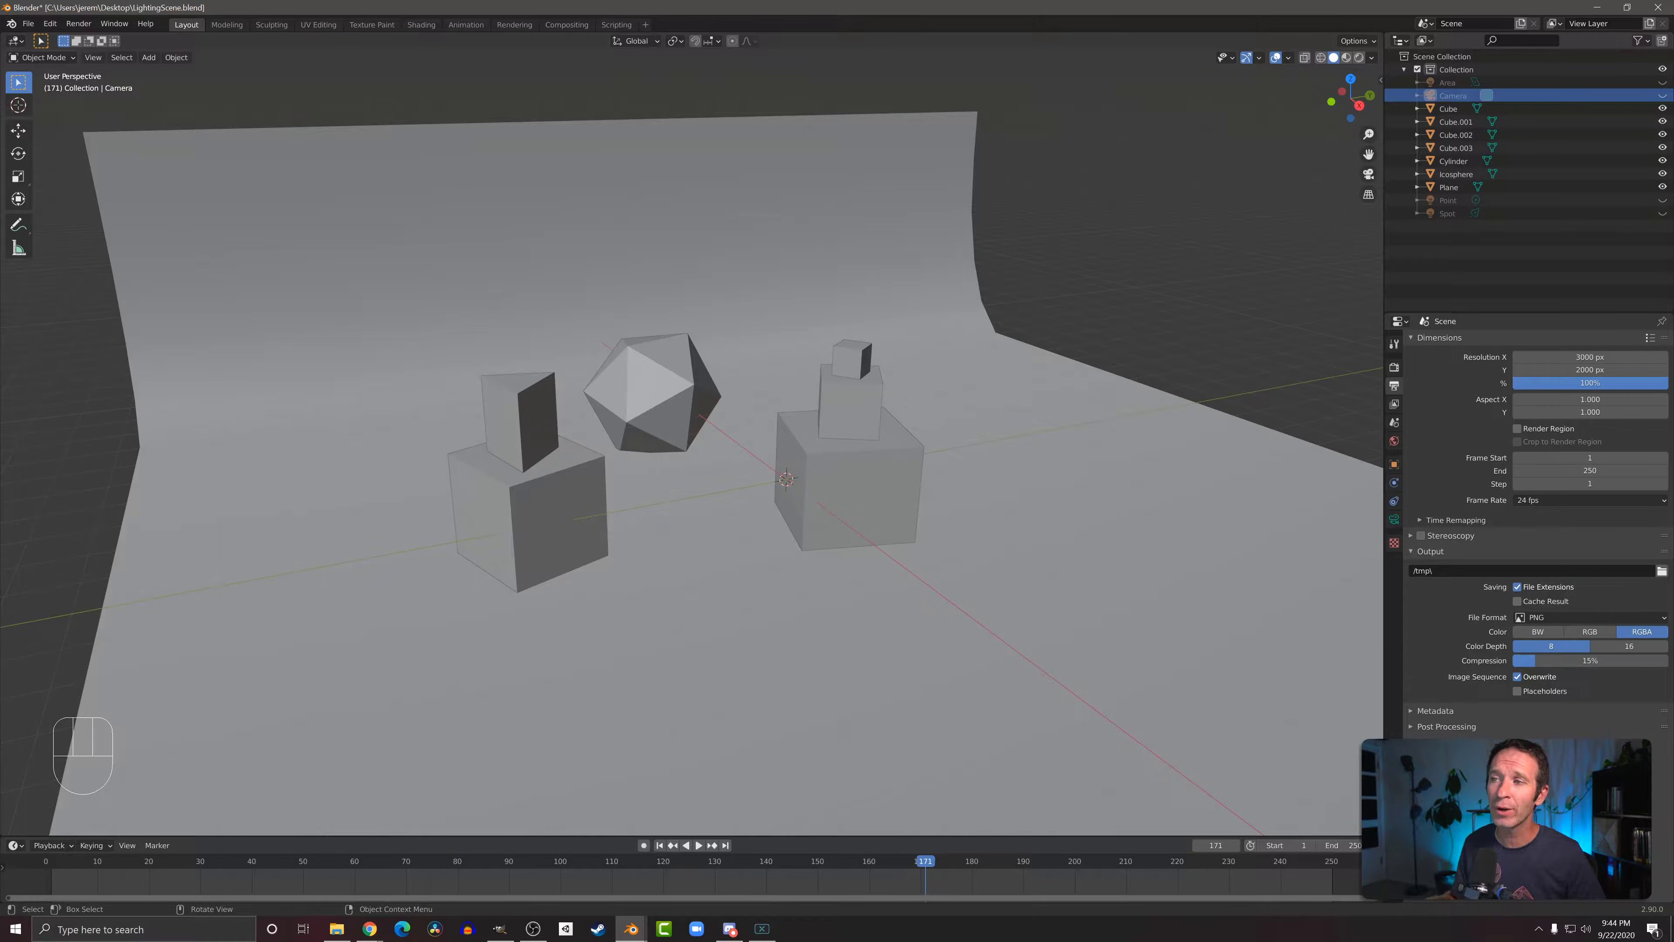
Step: Check the finished render, then add a new point light to the scene
key("alt+Tab")
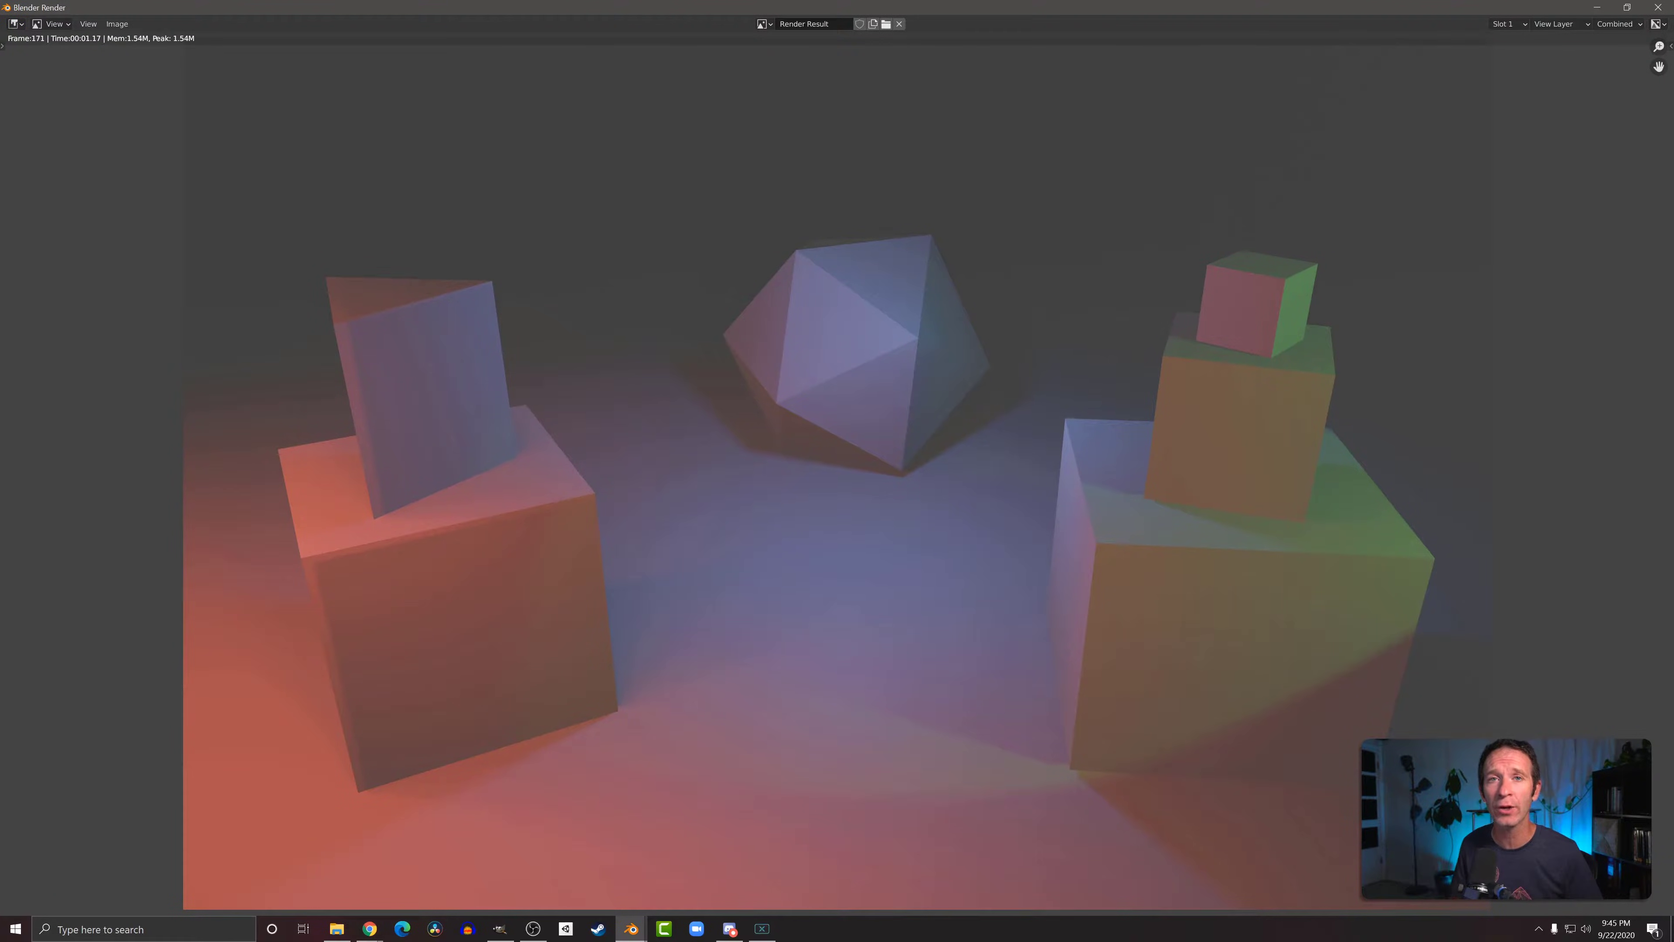
key("alt+Tab")
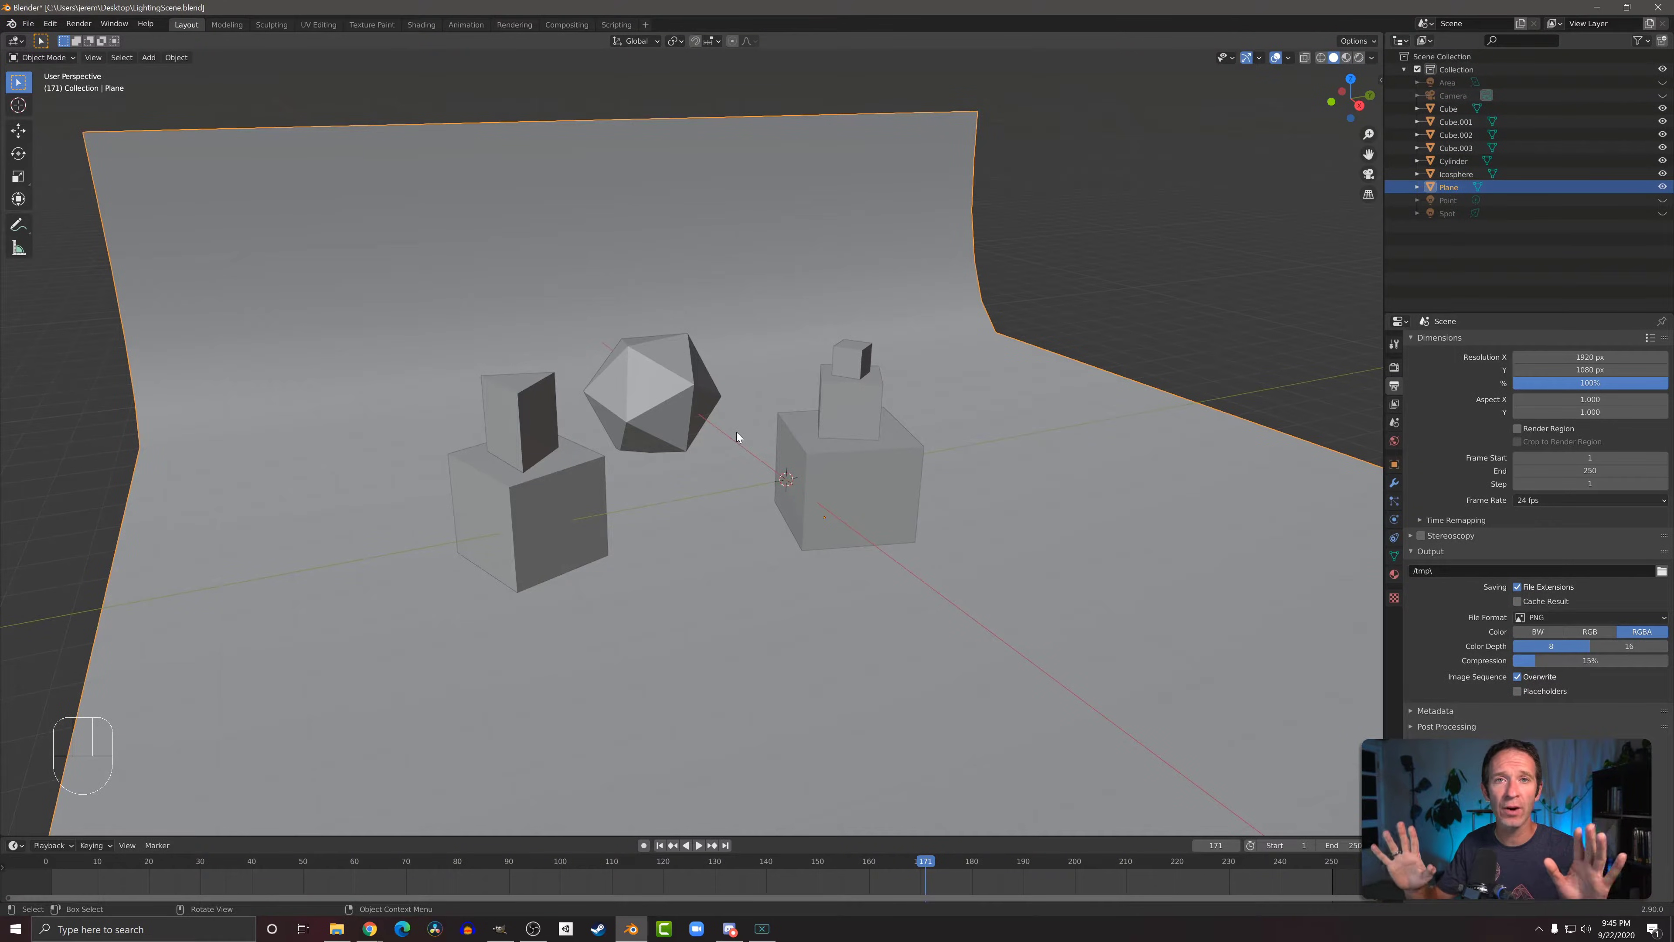
key("shift+a")
mouse_move(736, 432)
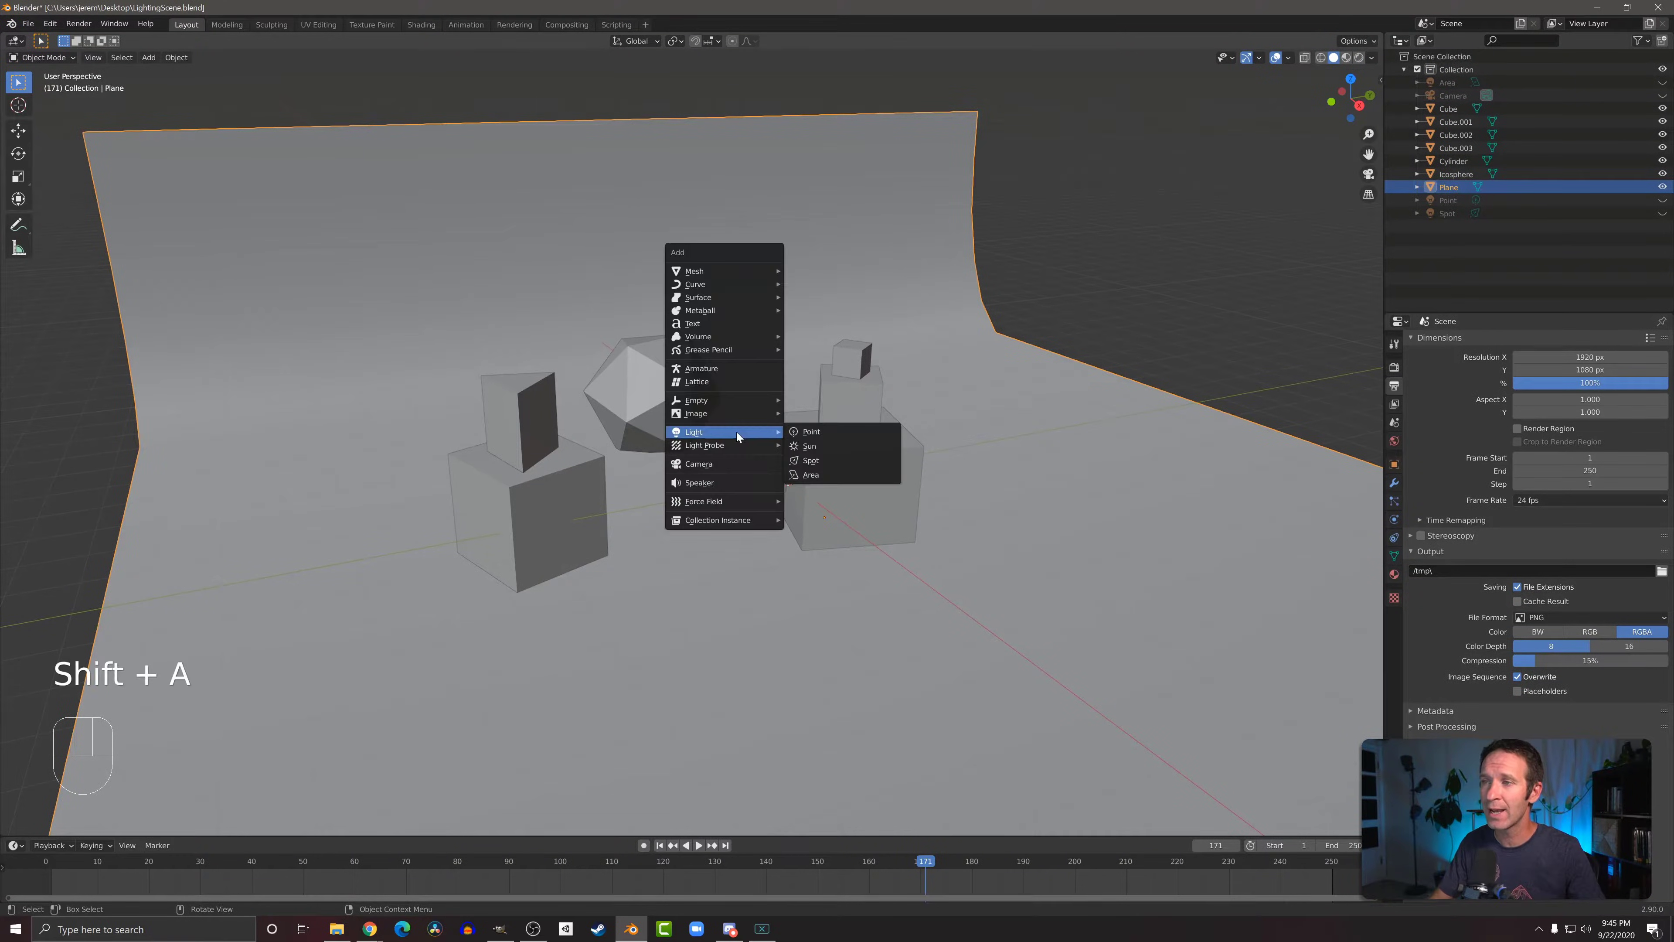
left_click(877, 437)
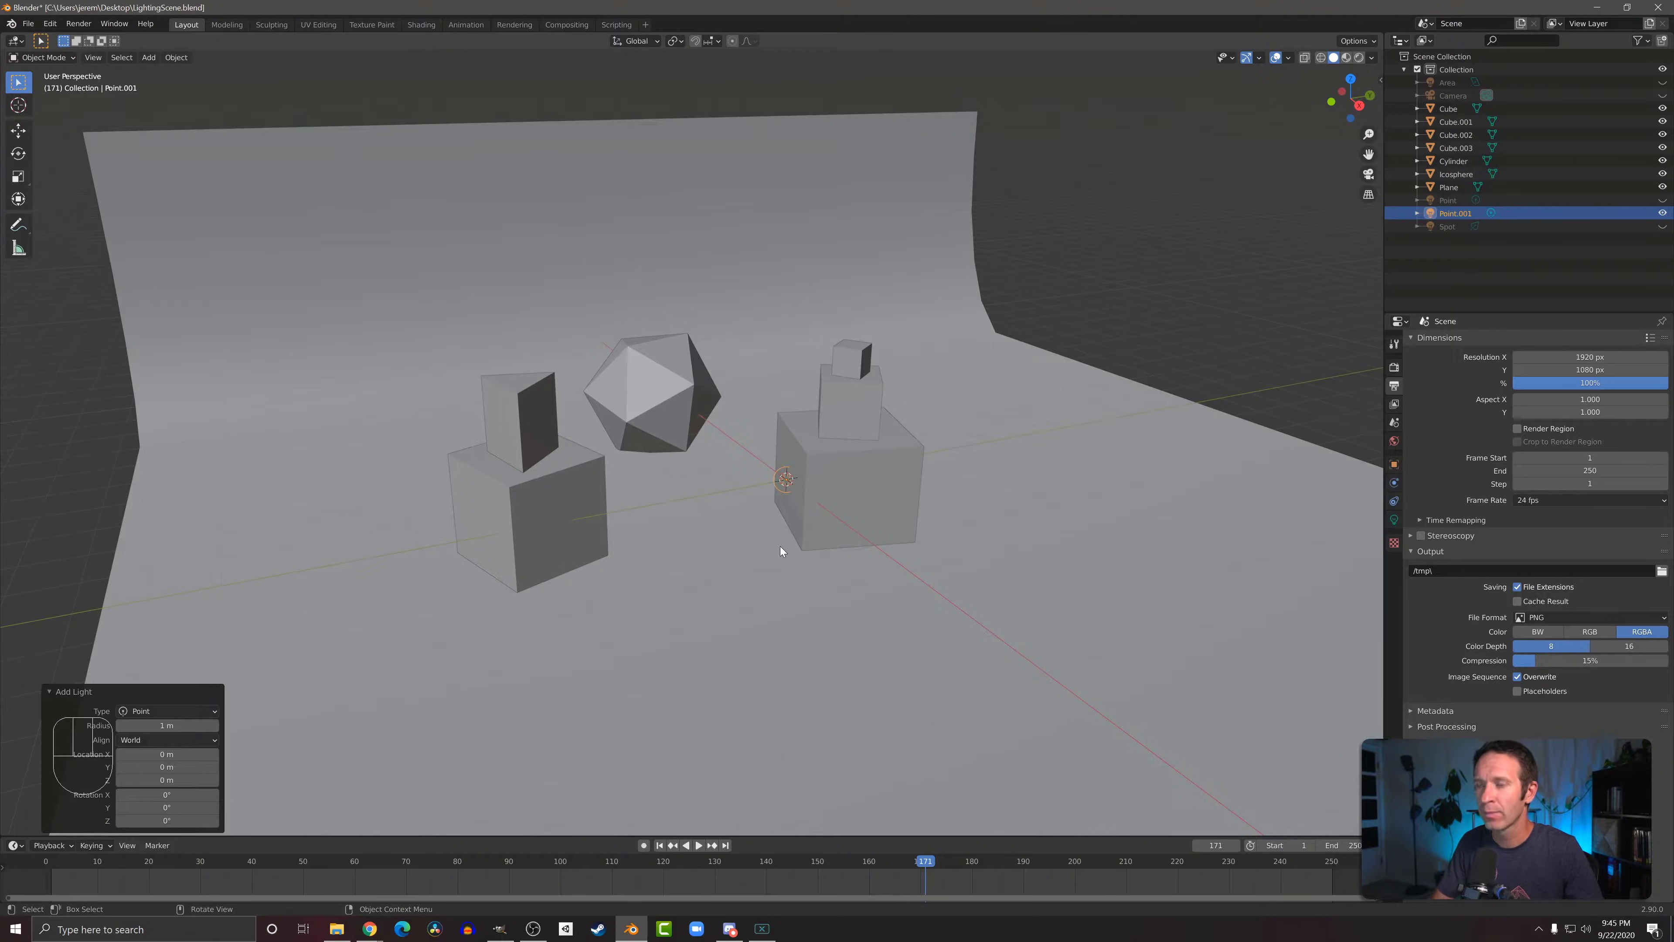
Step: Raise the point light about 2.6 m and place it beside the icosphere in top view
key("g")
key("z")
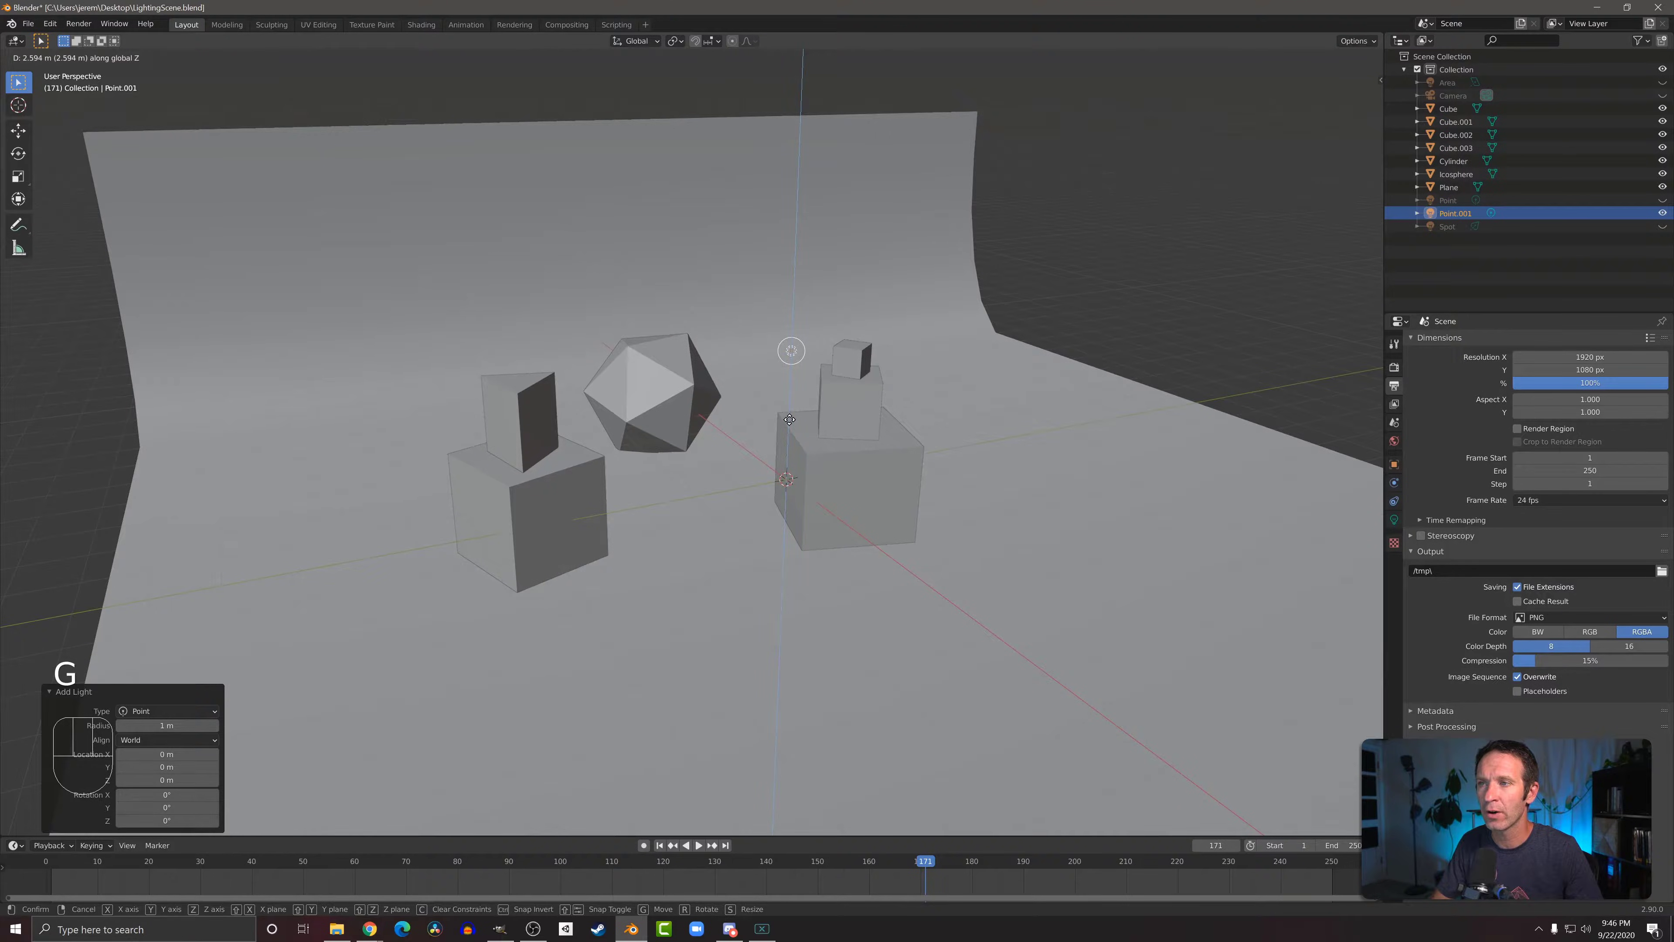
left_click(791, 423)
key("KP_7")
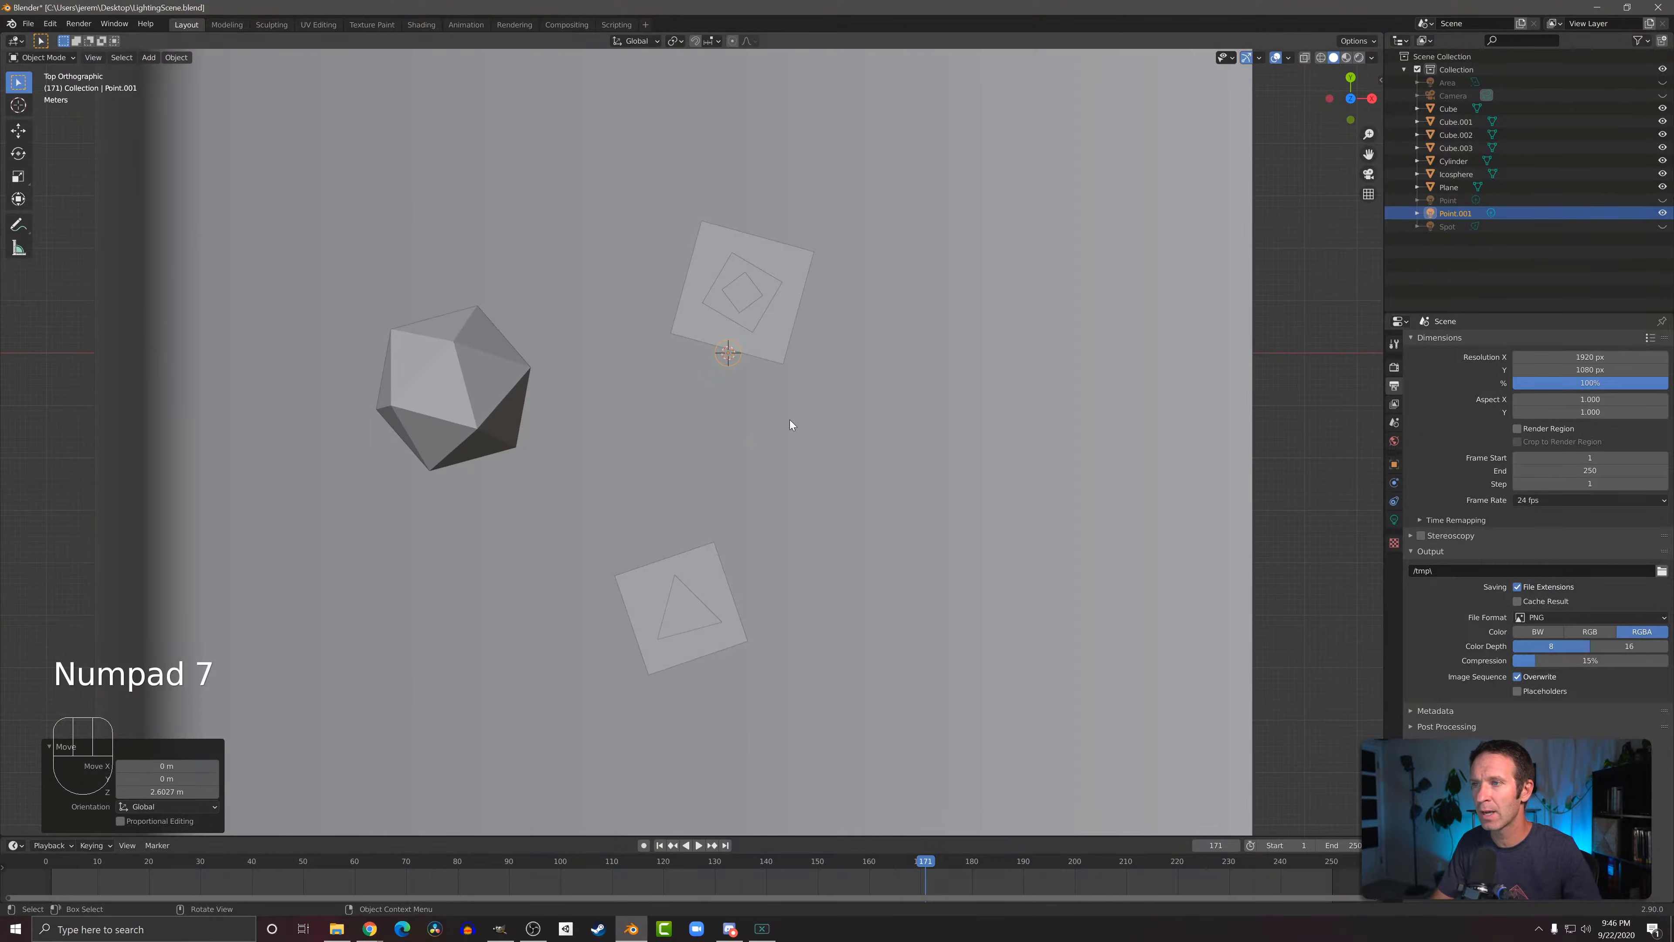
key("g")
left_click(694, 495)
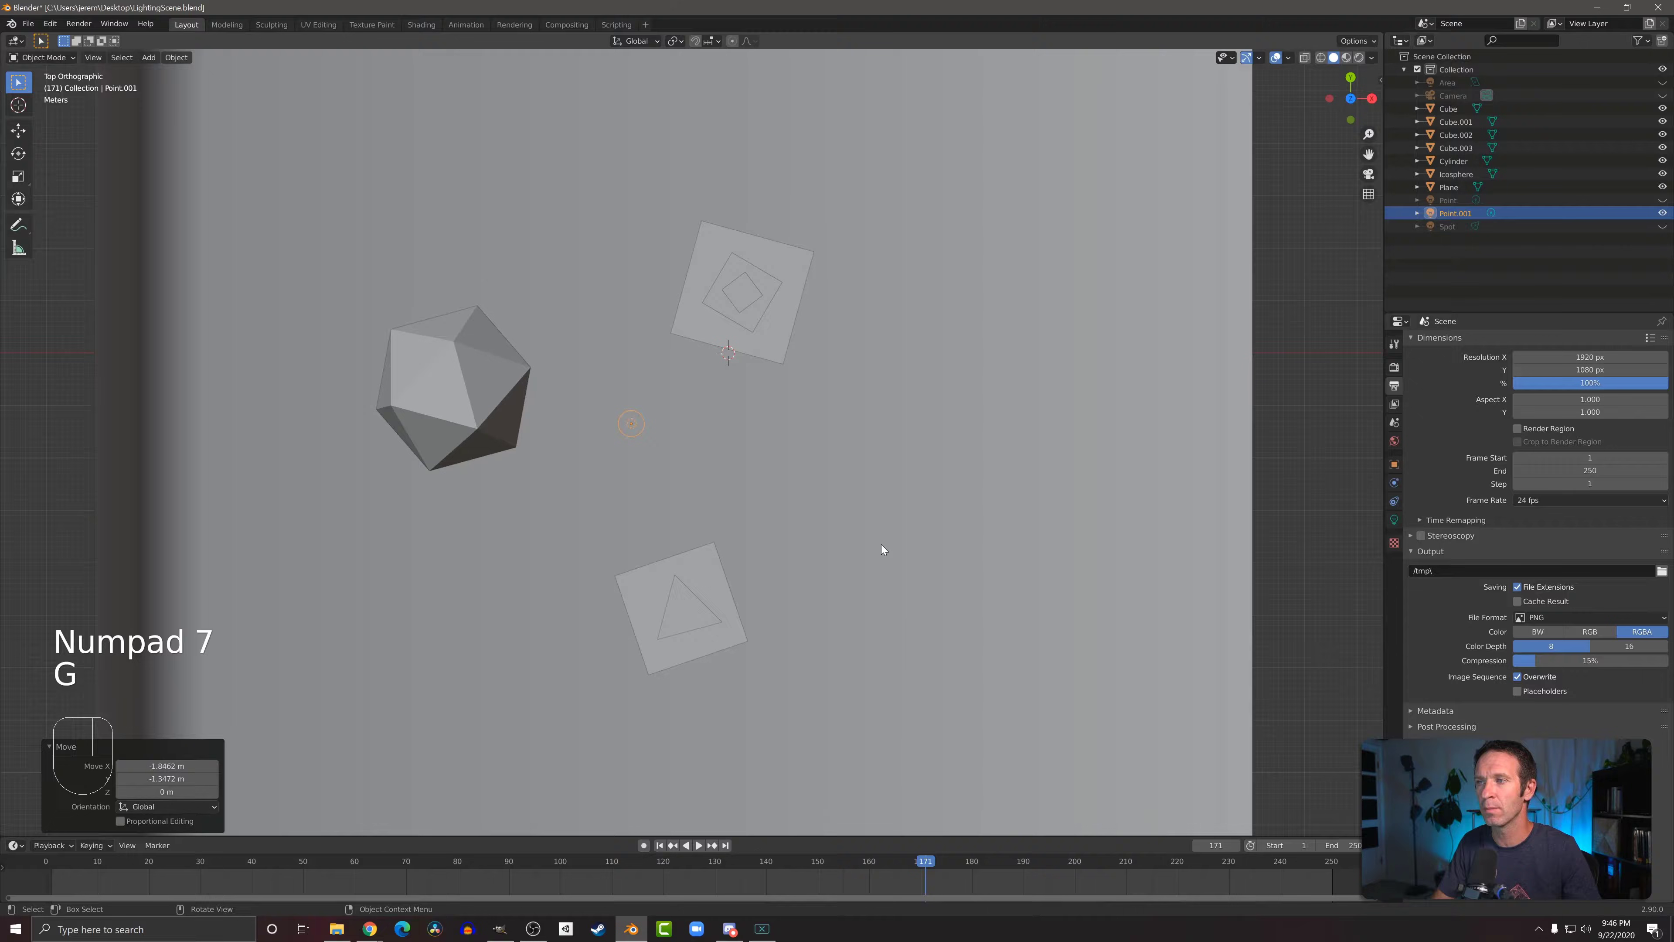
Step: Tint Point.001 blue (HSV 0.641, 0.561, 1.000) in its light properties
mouse_move(1158, 525)
left_mouse_down()
mouse_move(1355, 517)
mouse_move(1300, 562)
left_mouse_up()
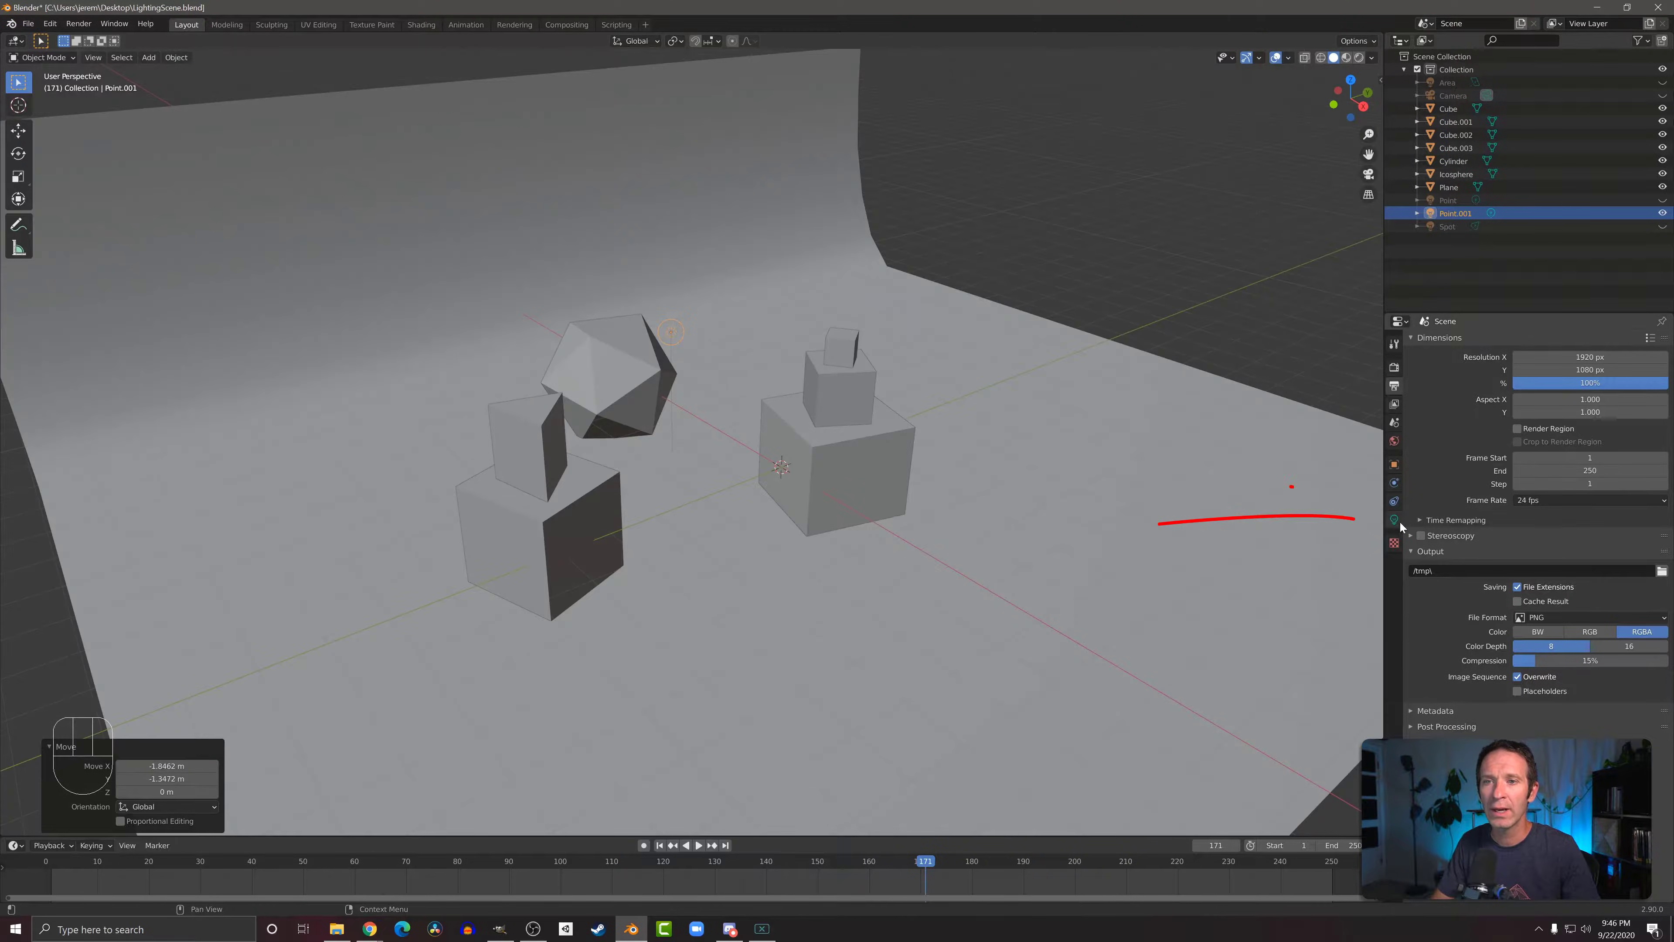
left_click(1394, 522)
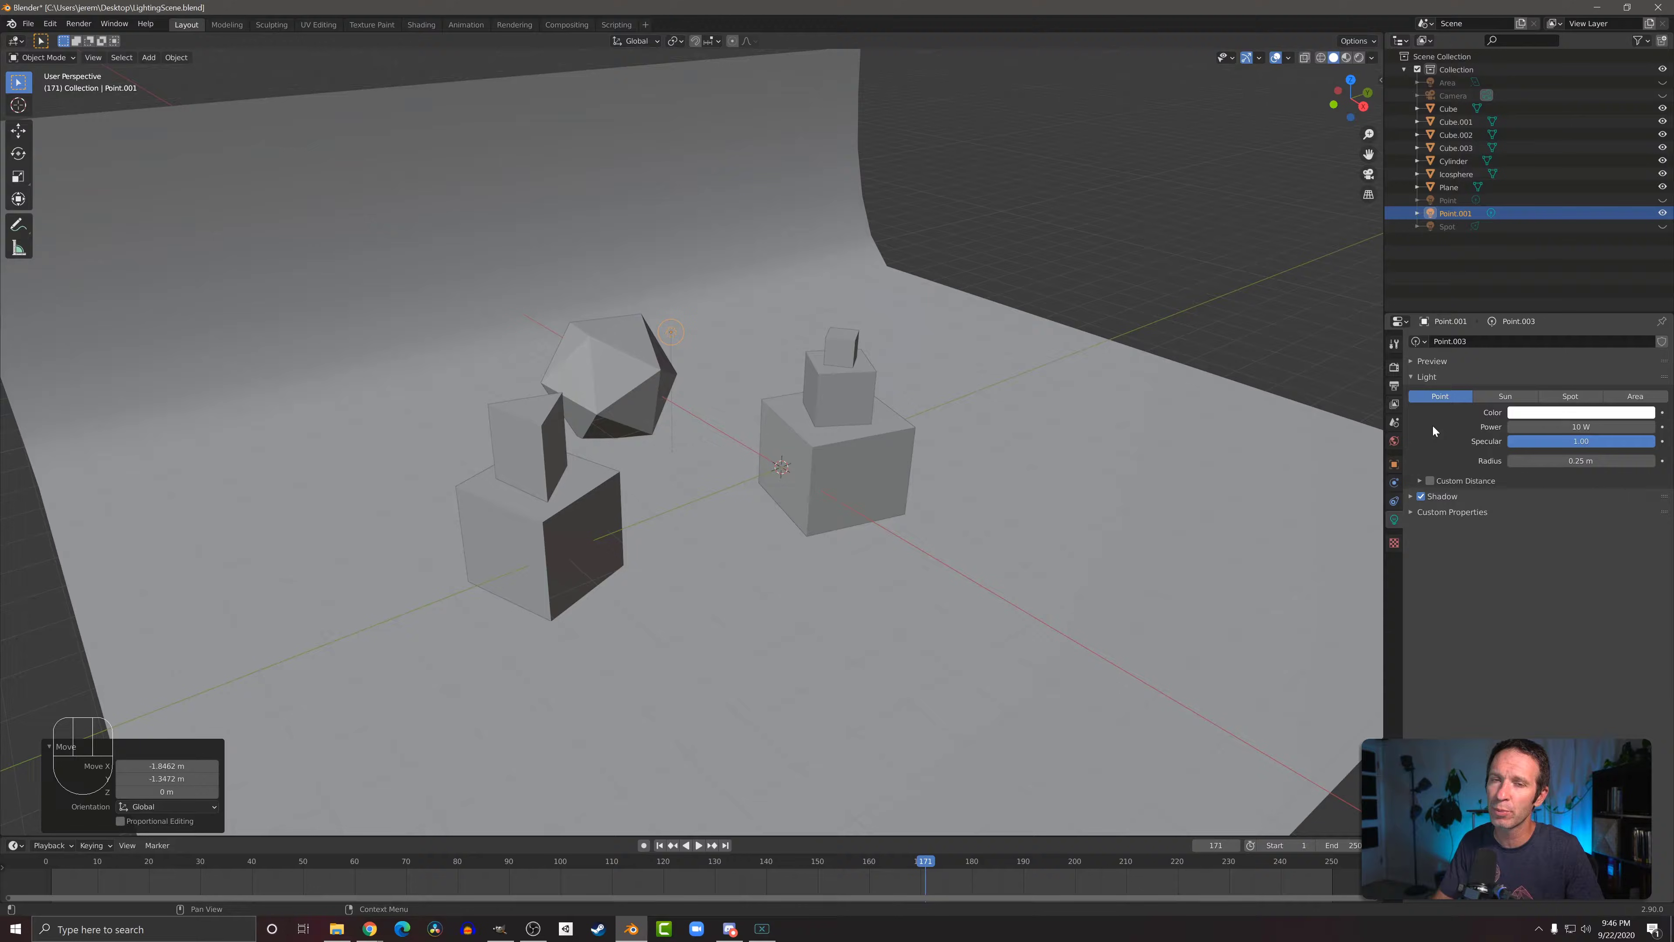
left_click(1538, 416)
left_click_drag(1603, 286, 1607, 267)
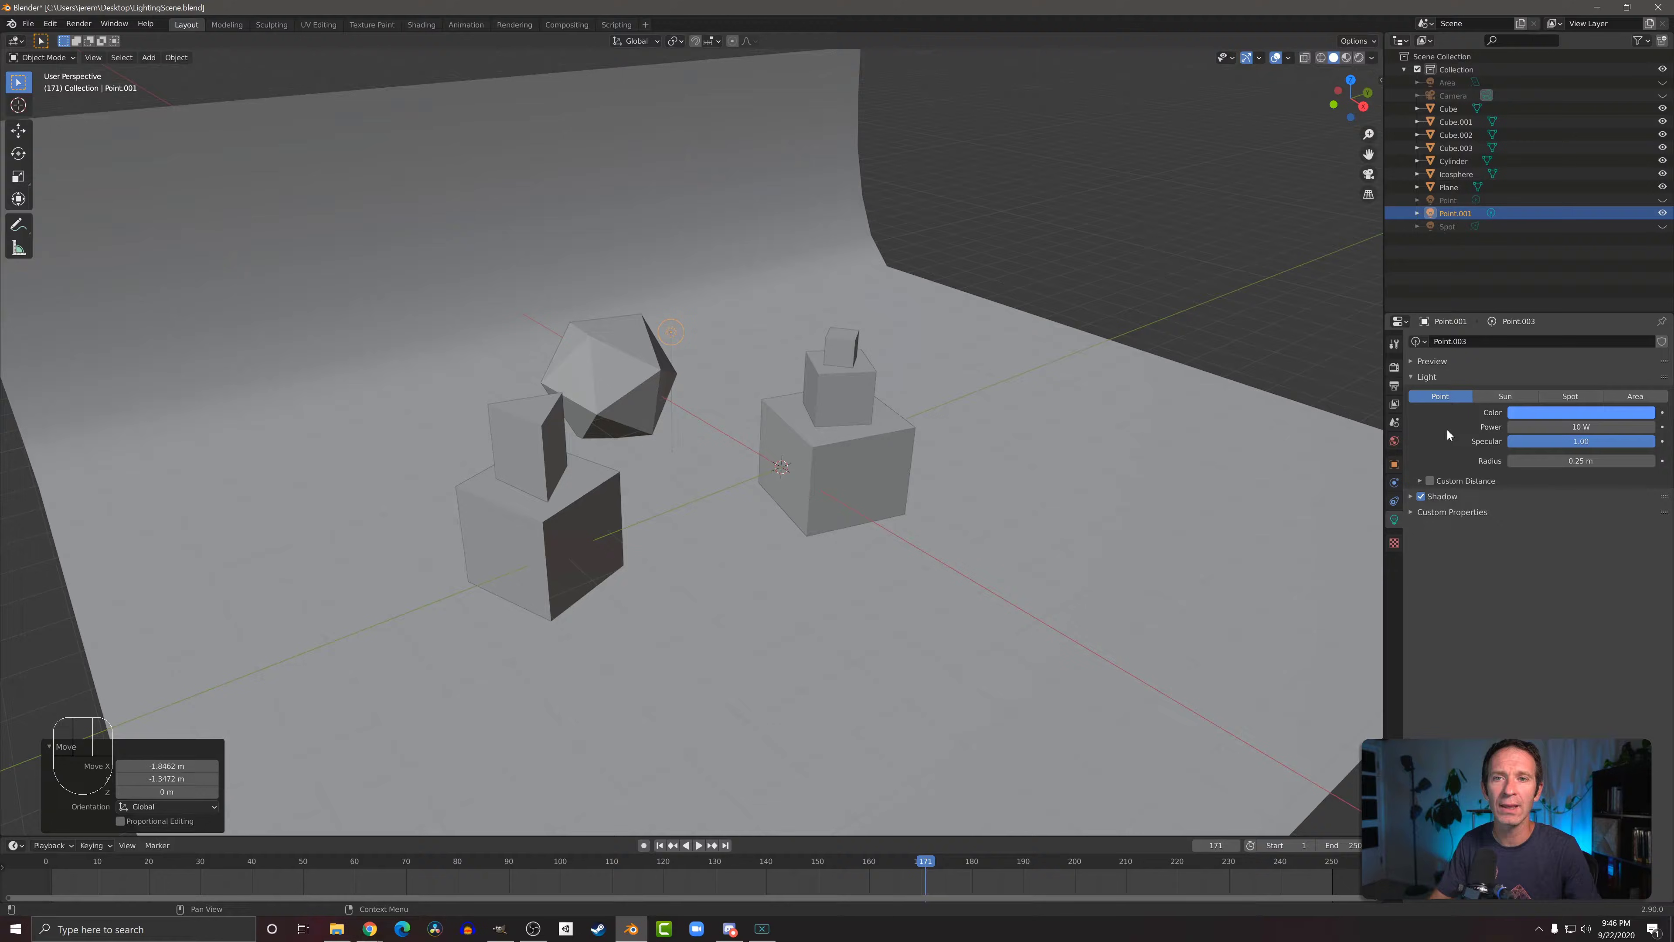
Step: Set Point.001's Power field to 125 W
left_click(1529, 427)
type("125")
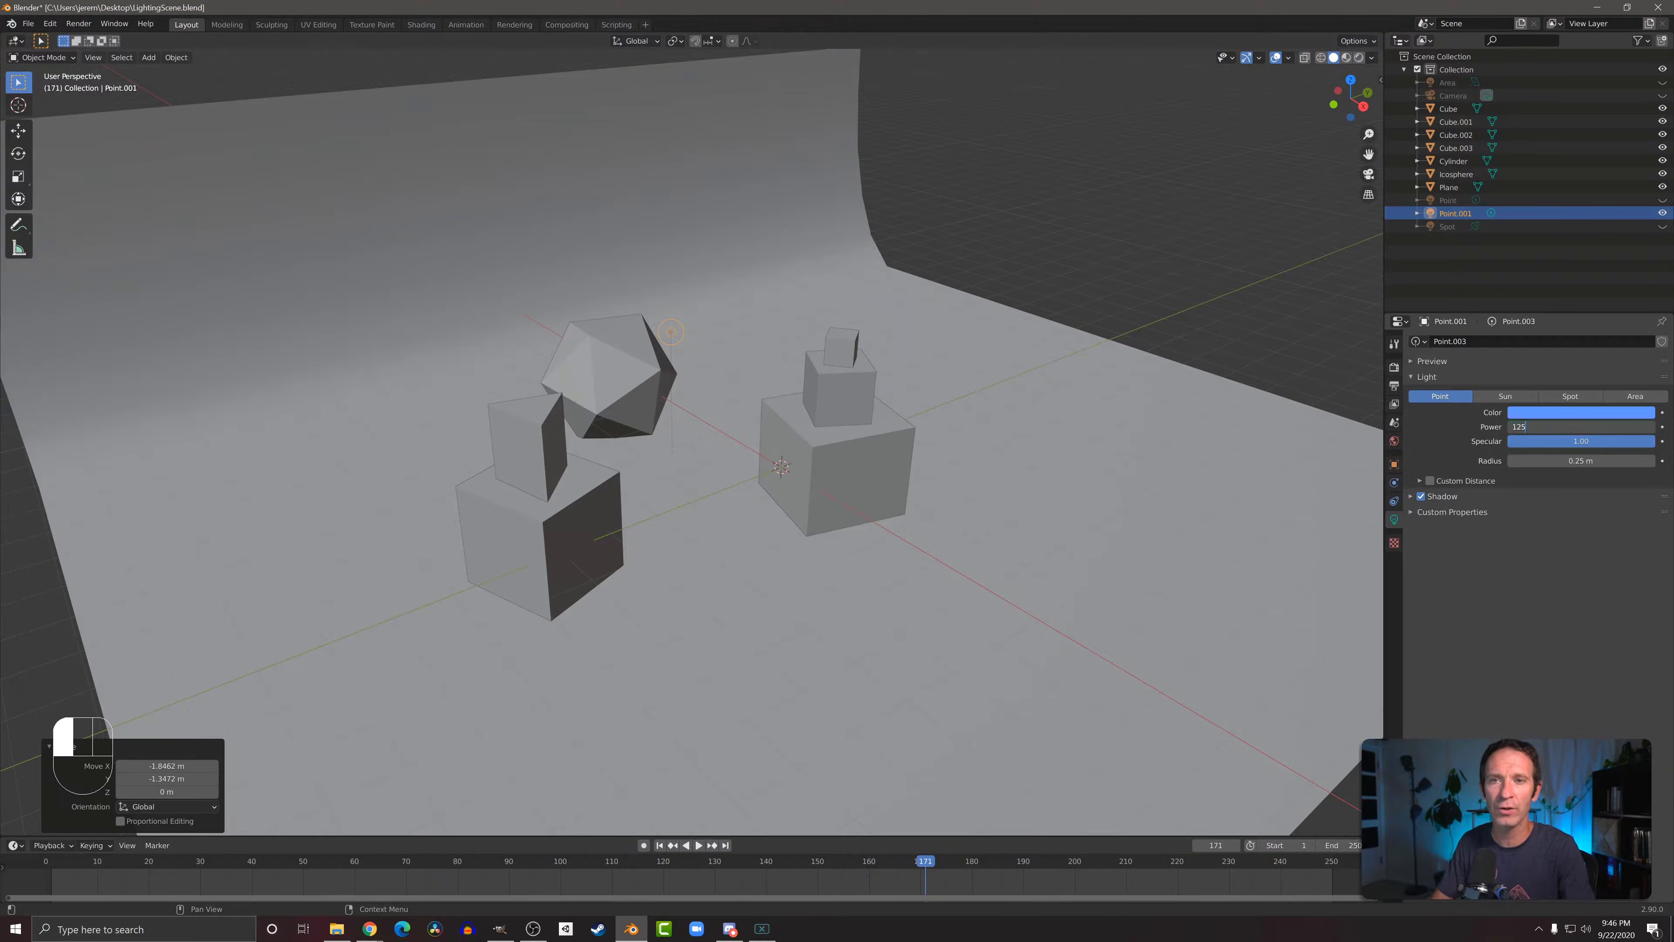
key("Return")
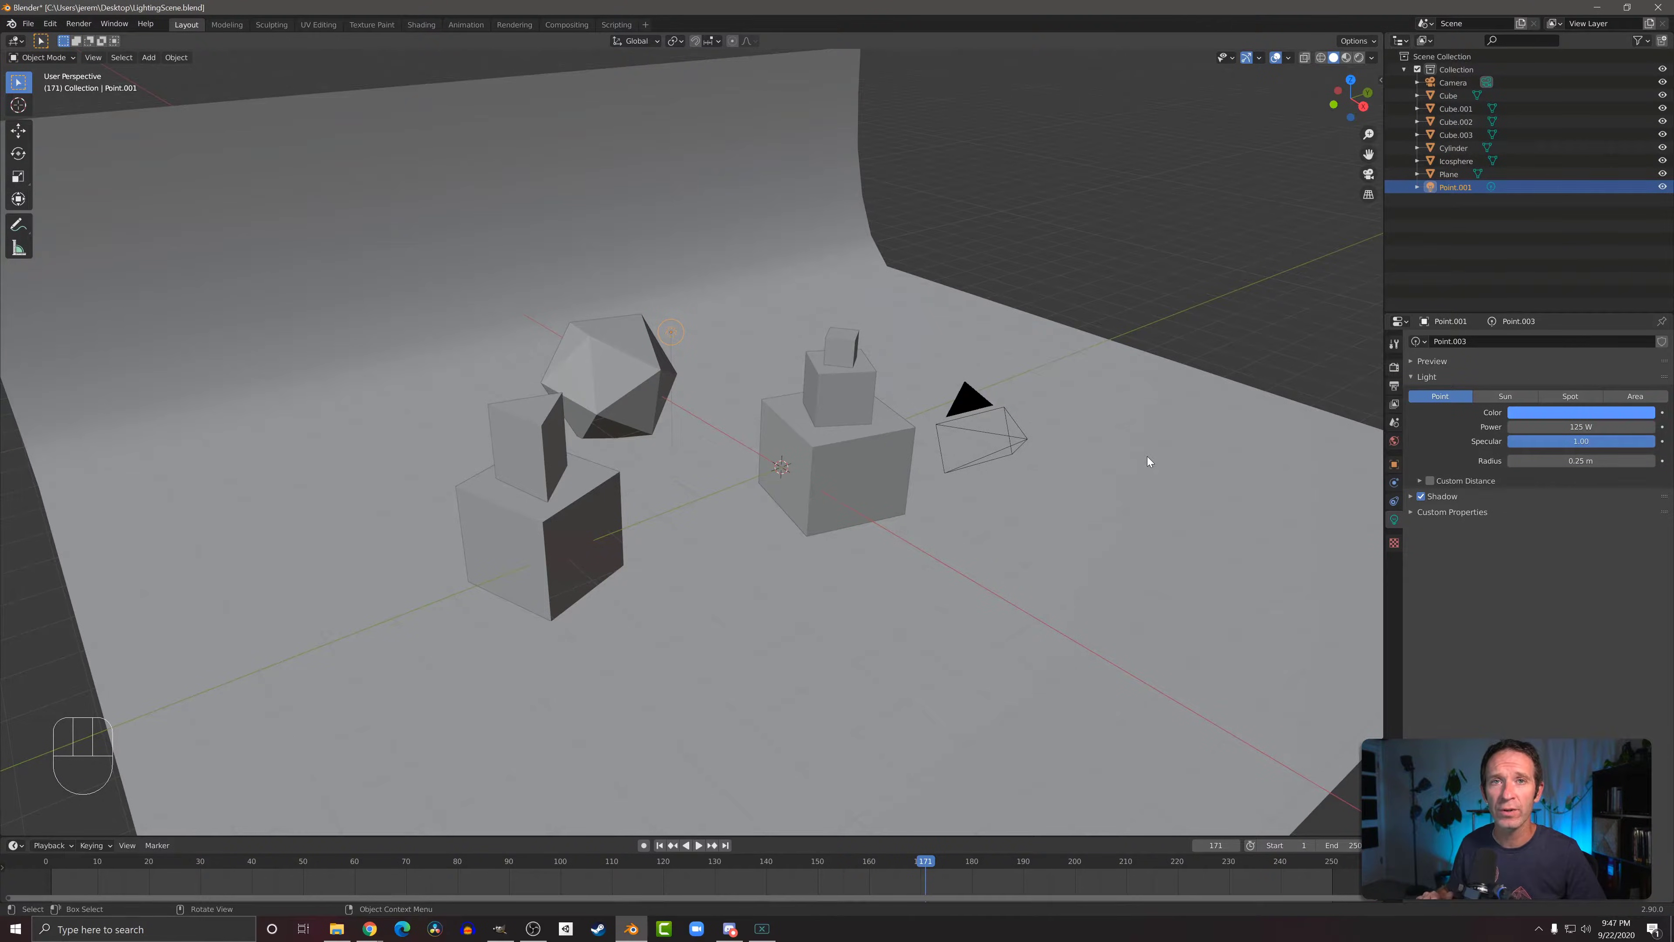
key("F12")
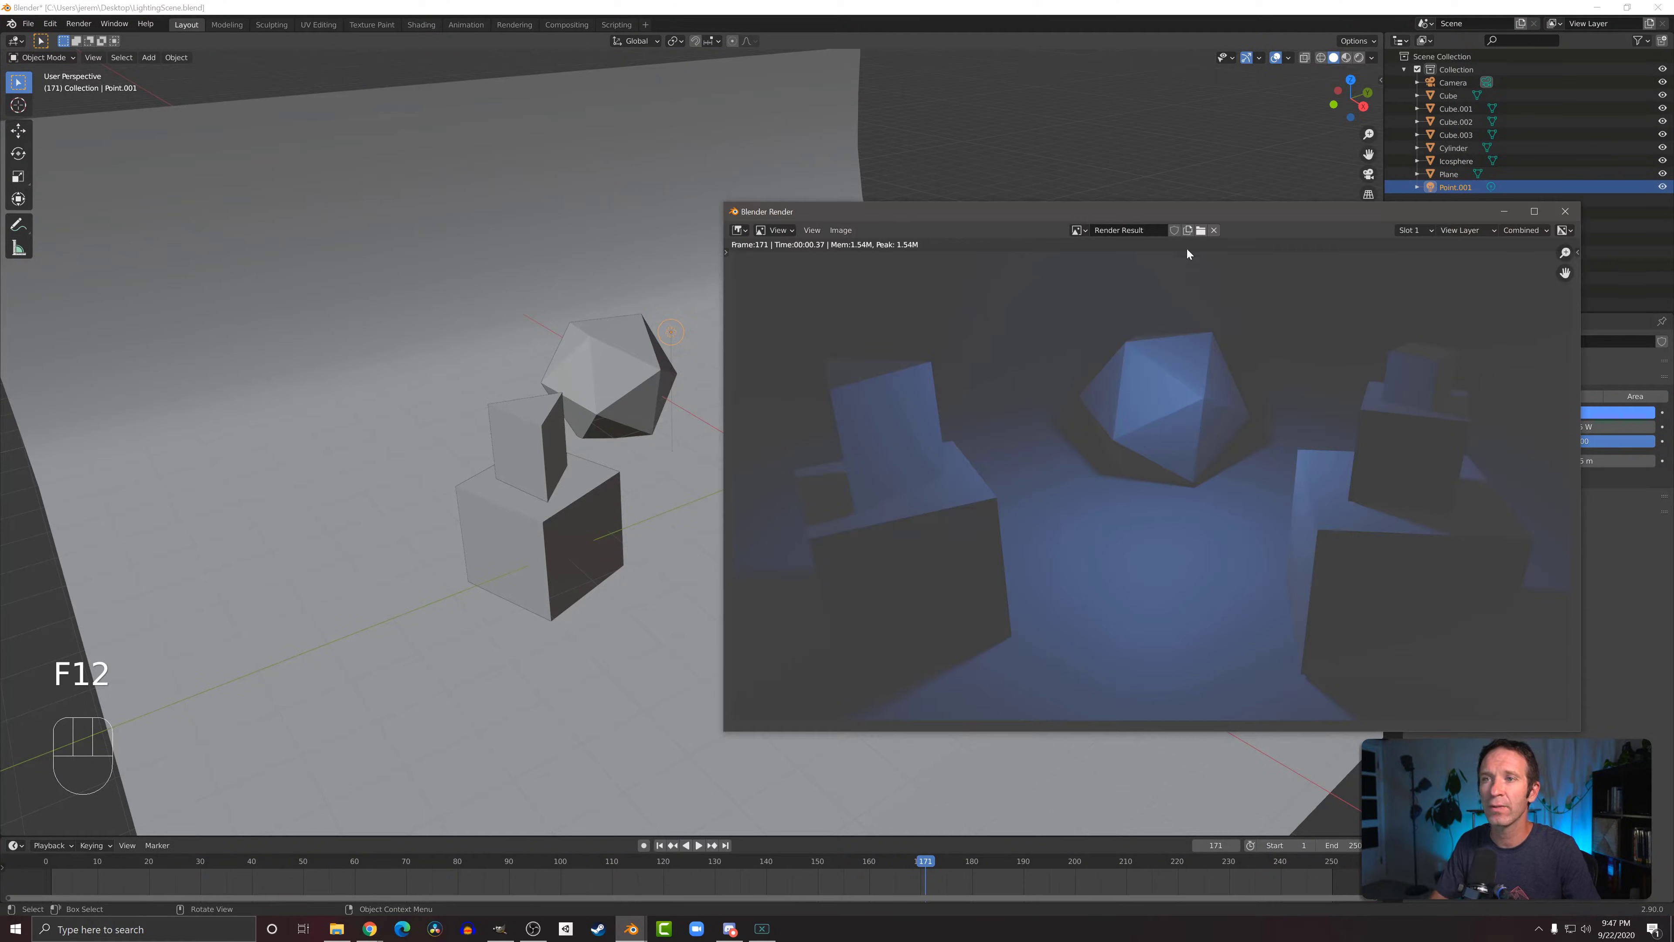
left_click_drag(1193, 213, 888, 189)
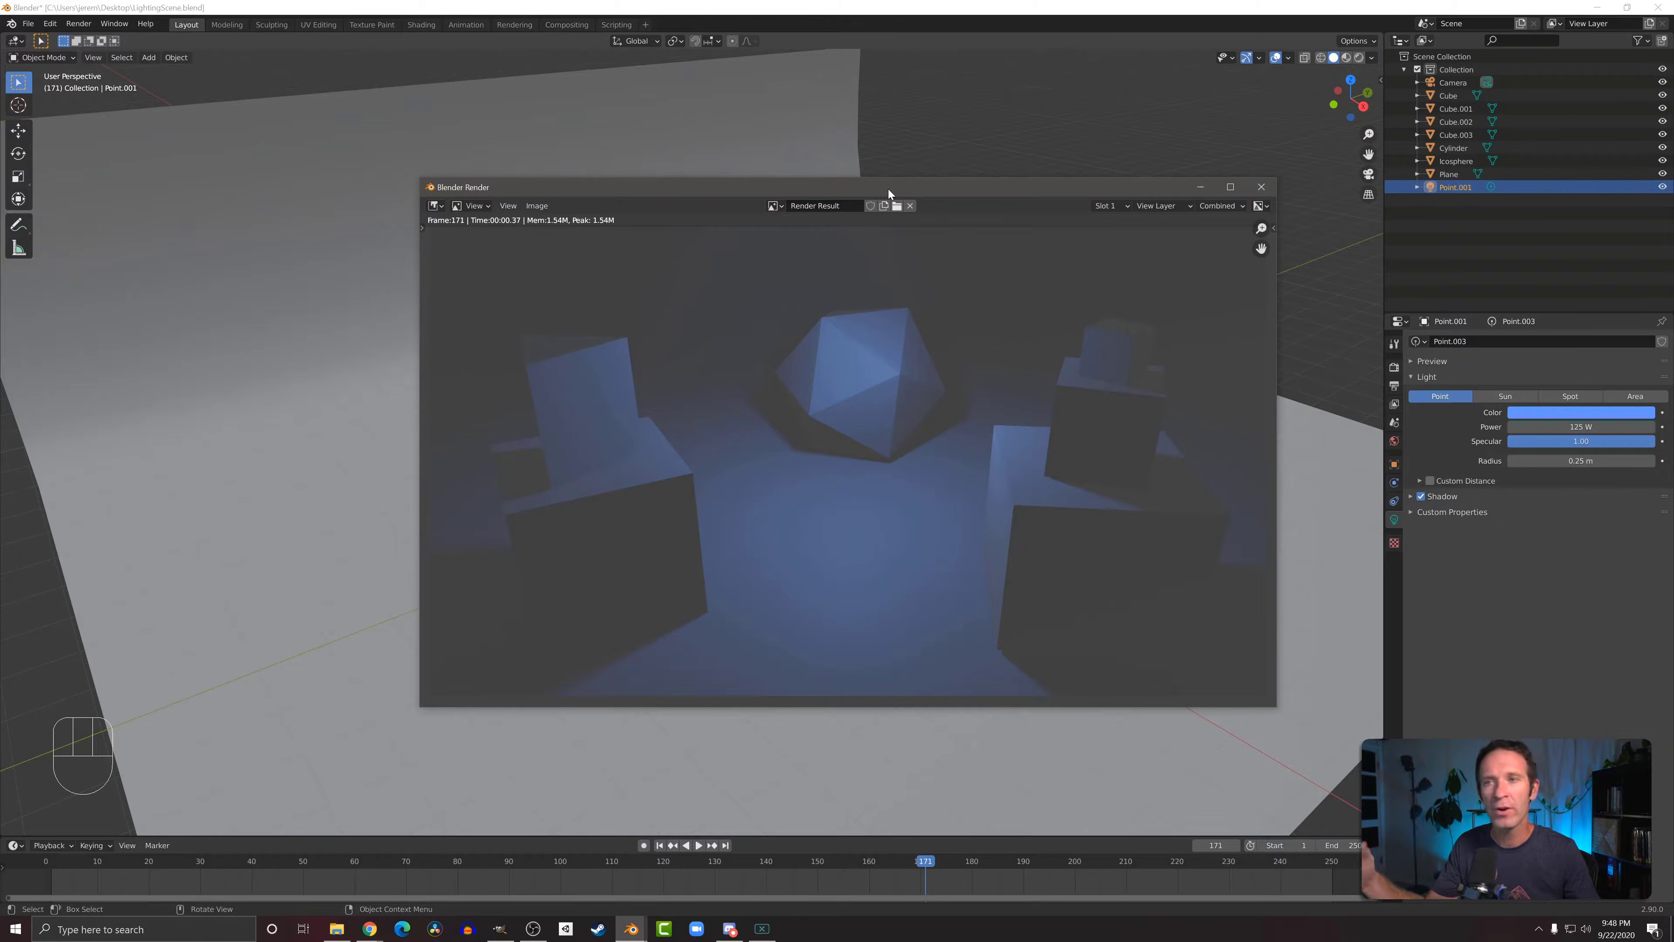
left_click(1261, 186)
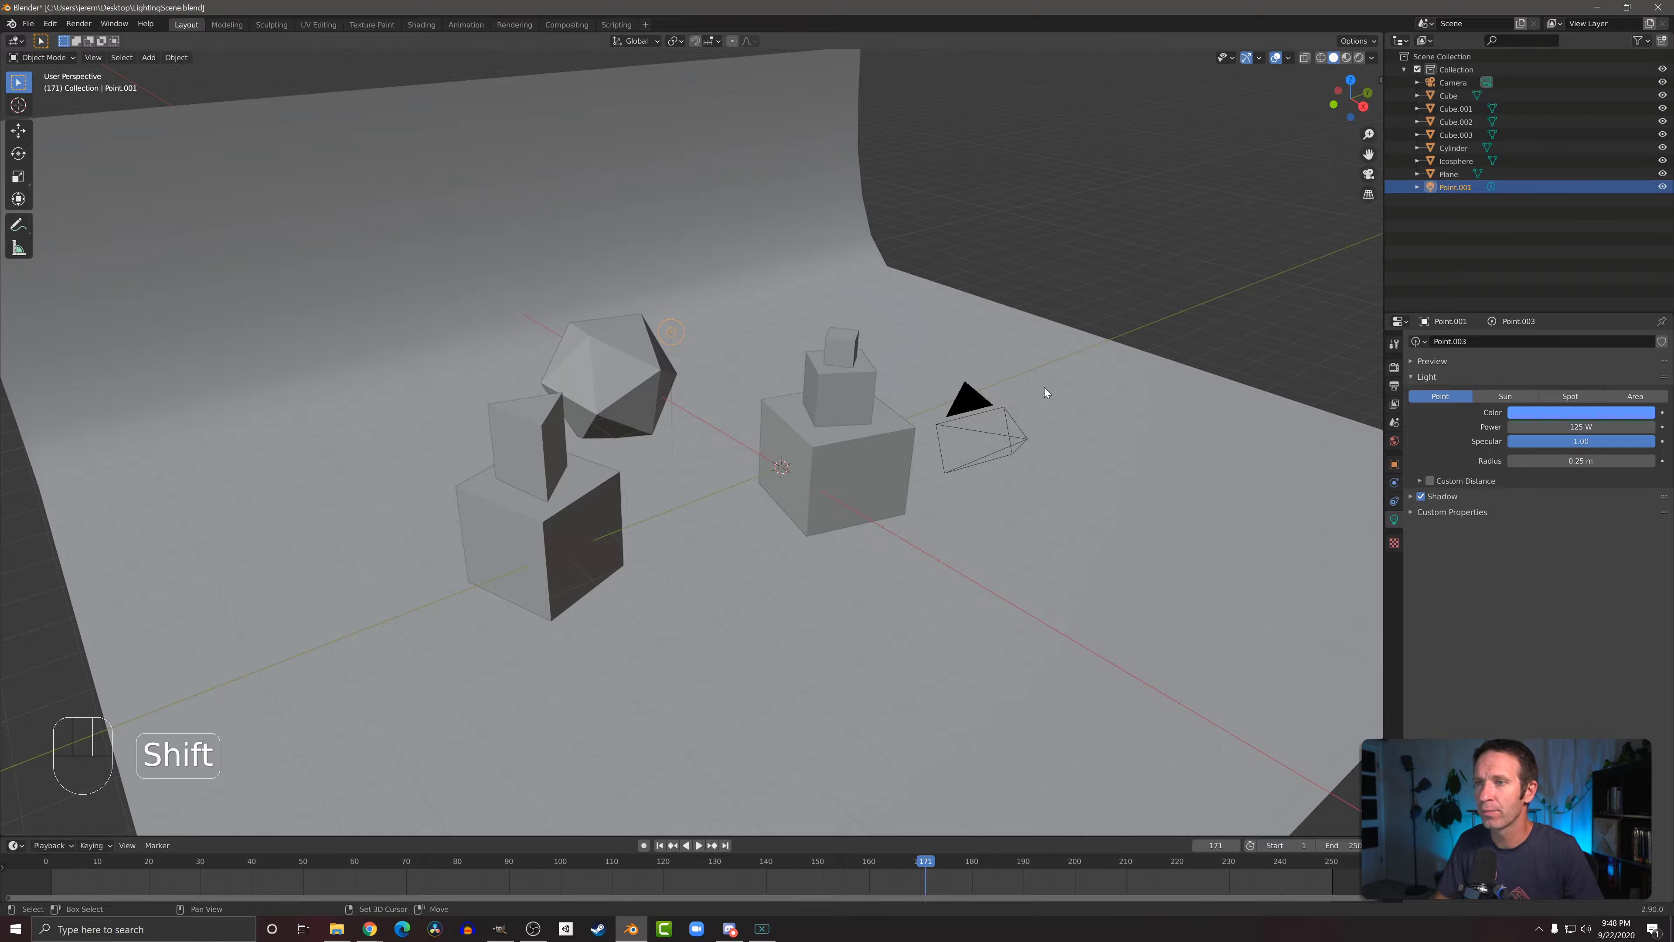
Step: Add a spot light and raise it about 3.7 m along Z
key("shift+a")
mouse_move(1045, 389)
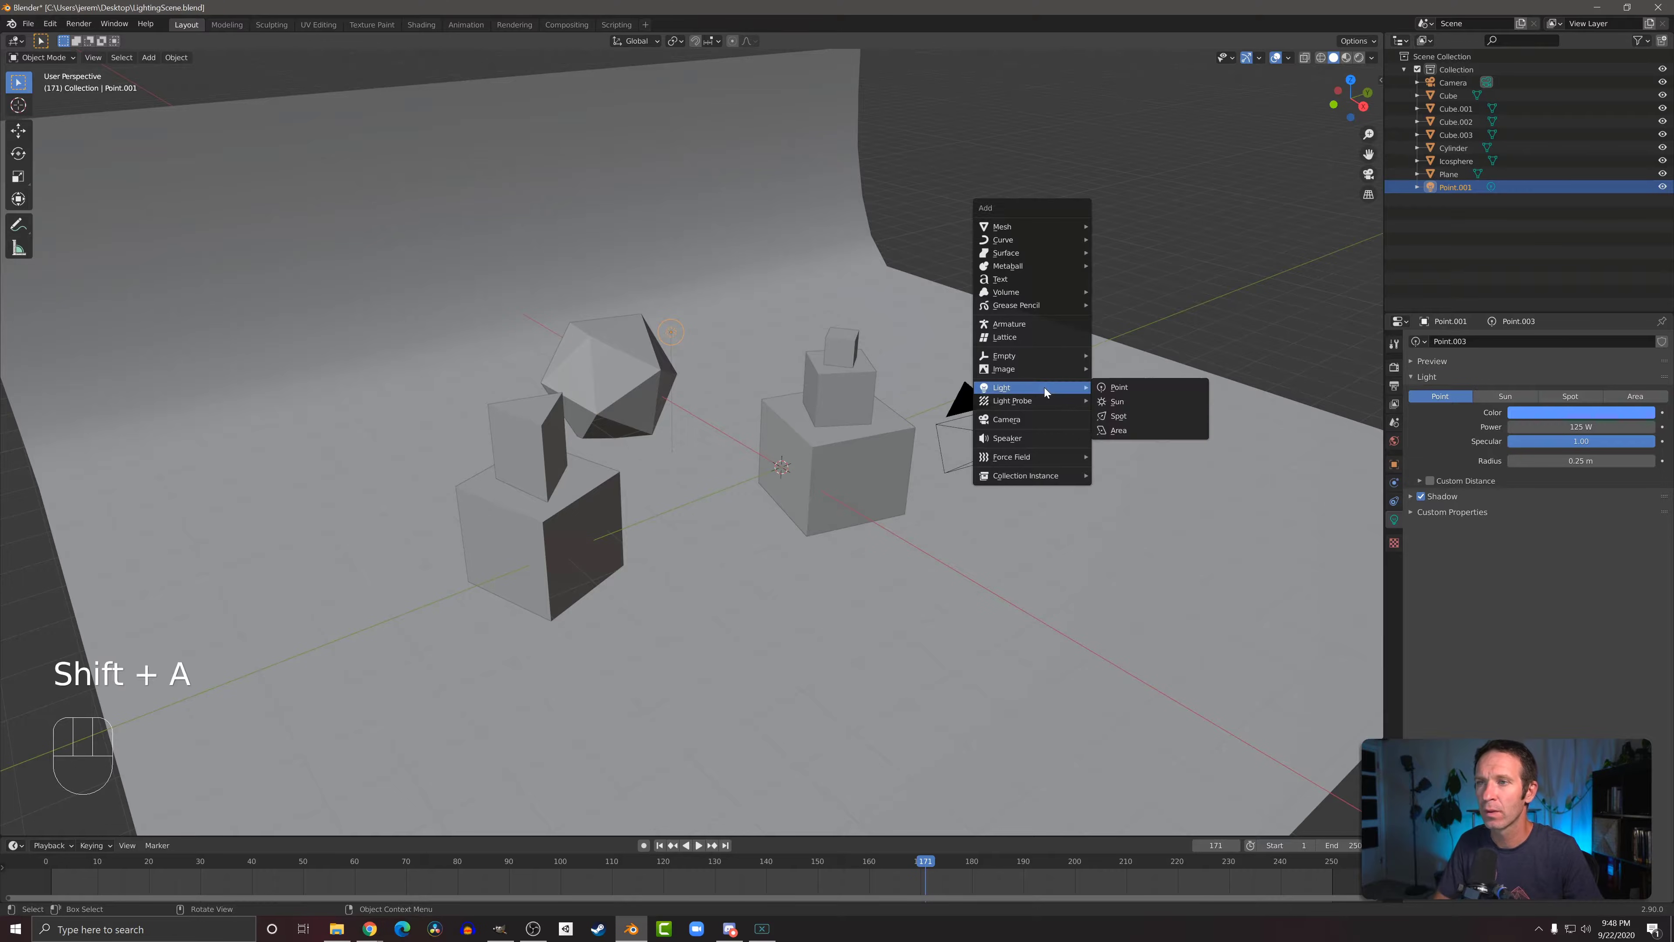
left_click(1140, 415)
key("g")
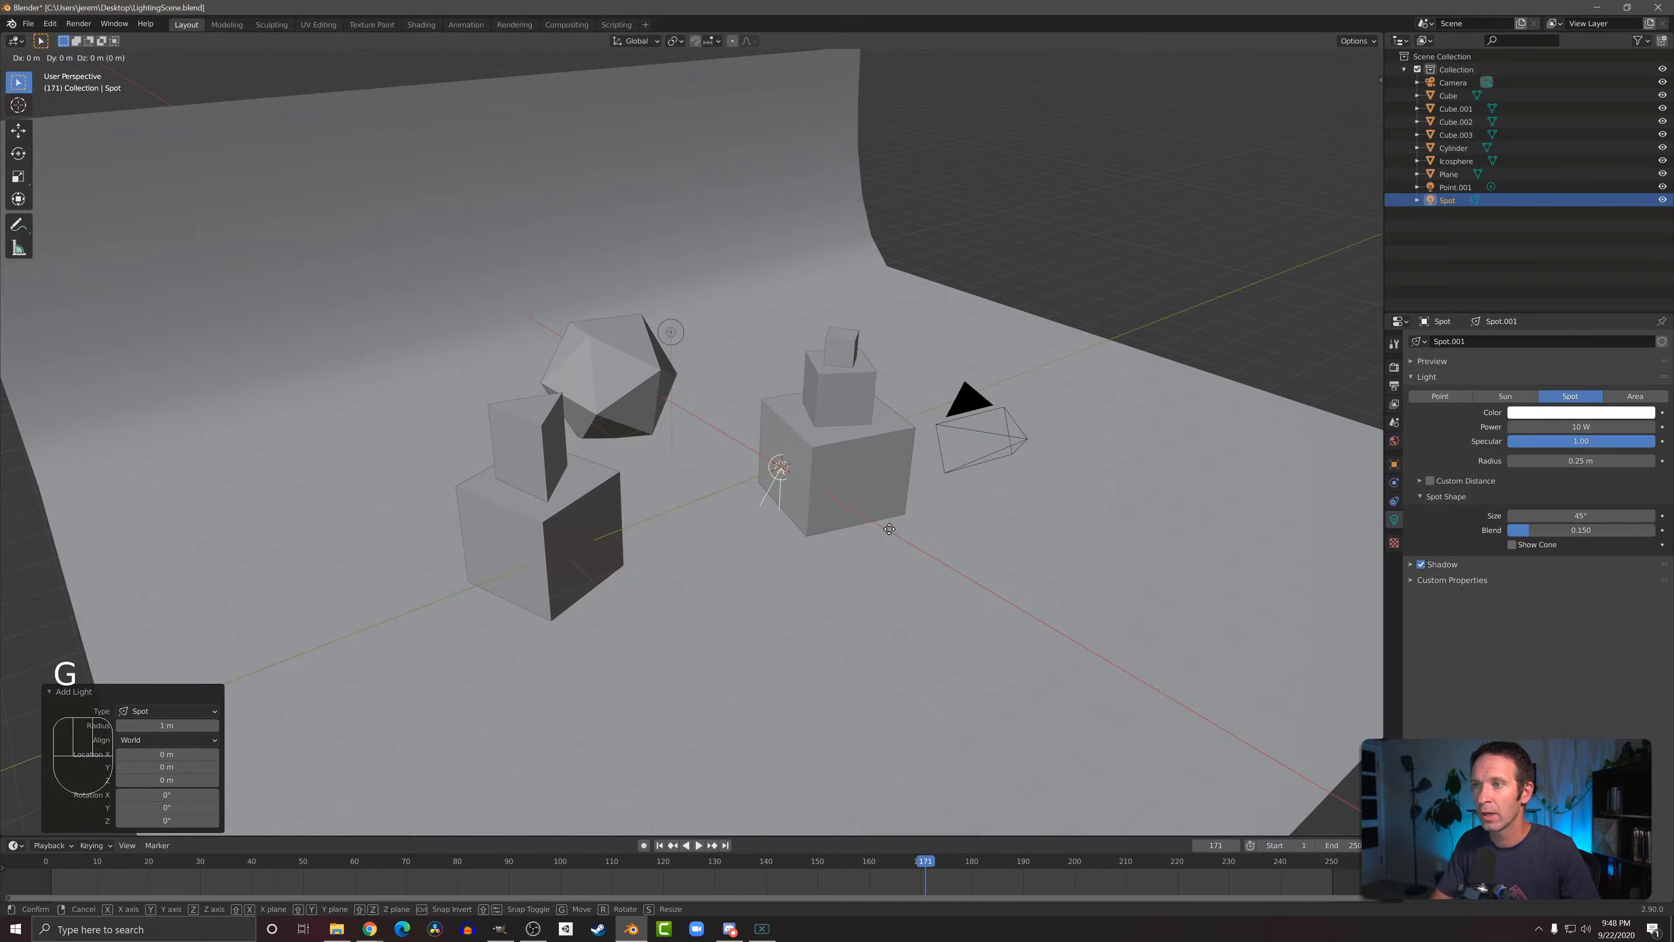
key("z")
left_click(876, 355)
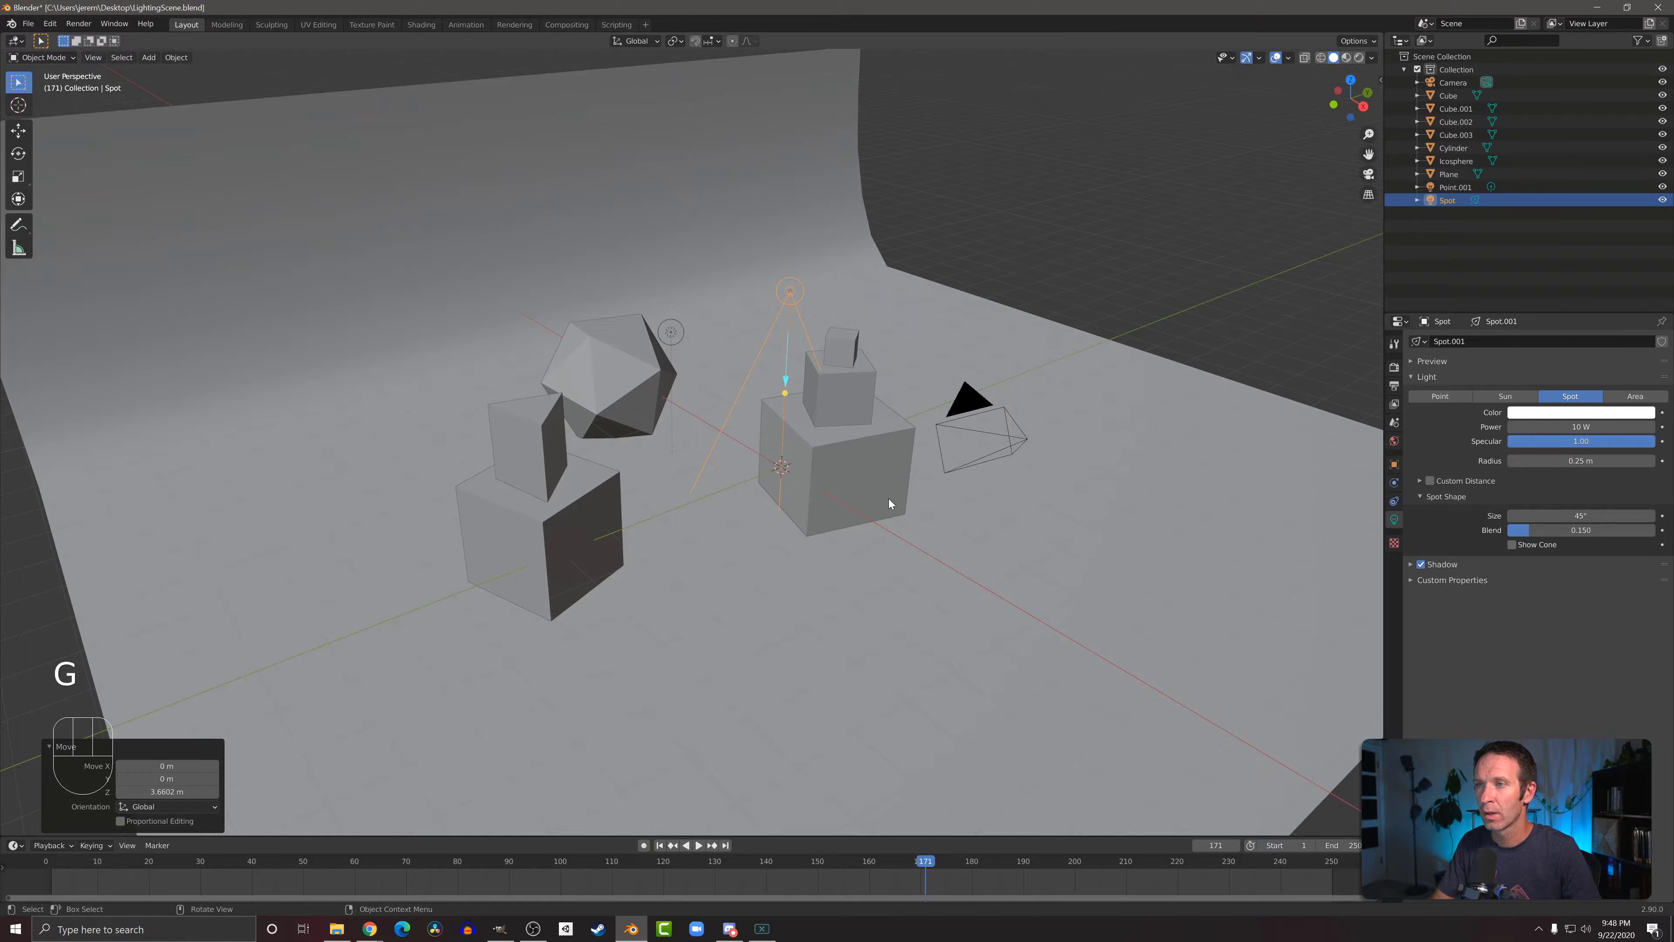
Step: Tilt the spot about 56° on Y, aim it at the icosphere and widen the cone
key("r")
key("y")
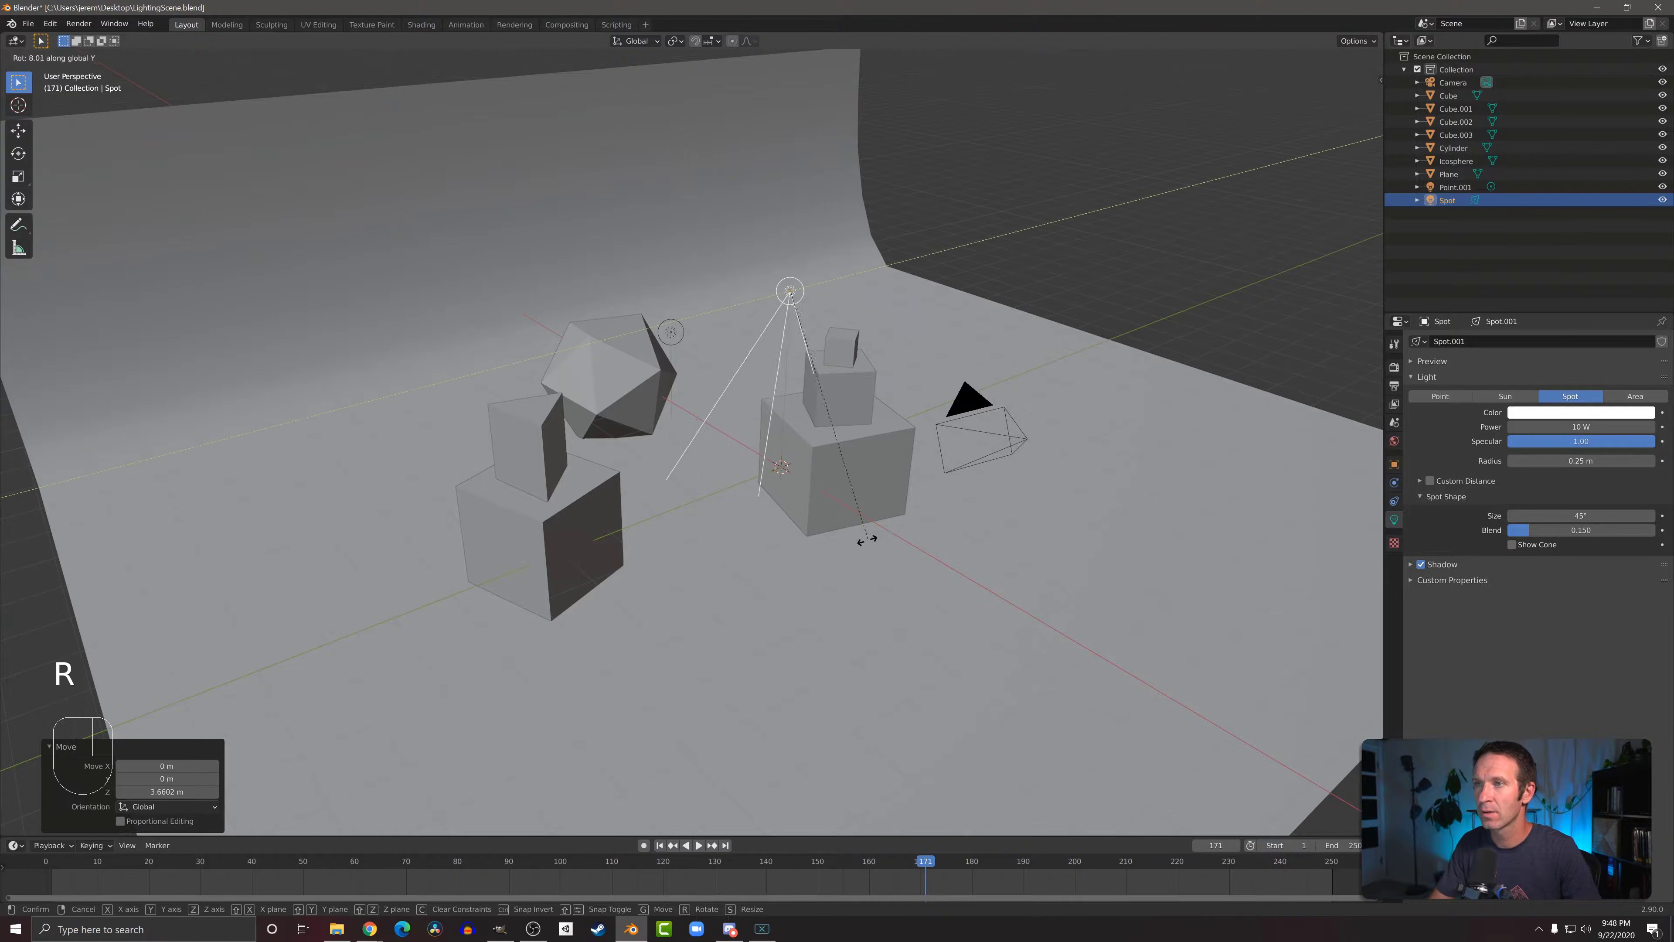
left_click(687, 531)
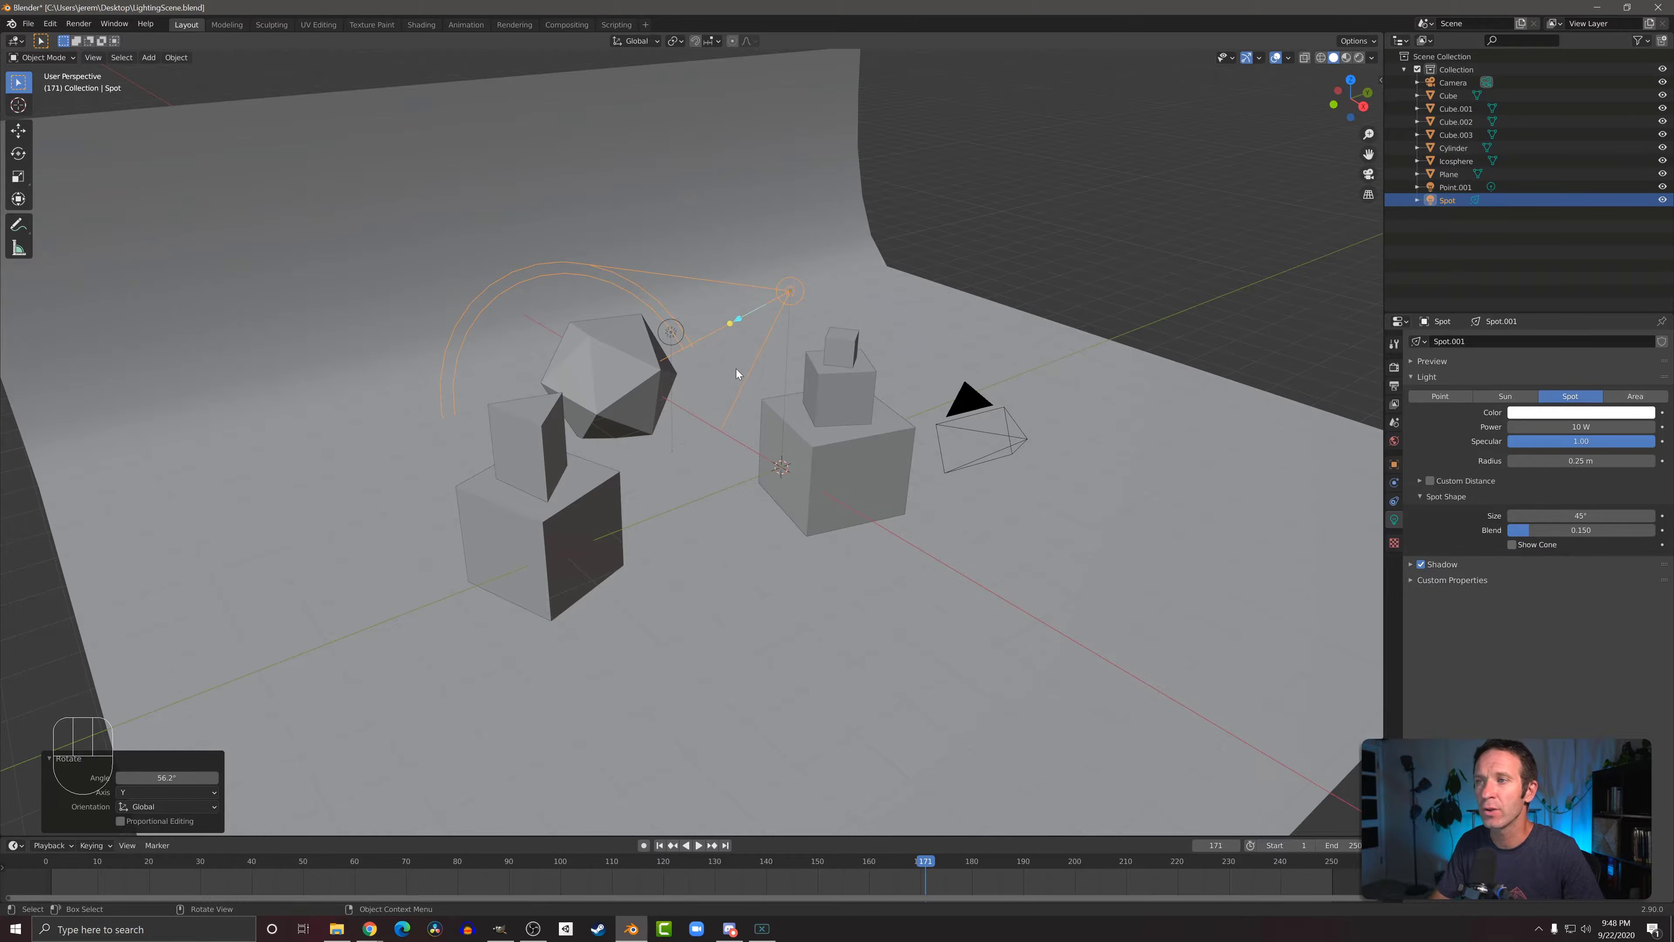
left_click_drag(729, 323, 579, 402)
mouse_move(719, 330)
left_mouse_down()
mouse_move(741, 318)
mouse_move(701, 329)
left_mouse_up()
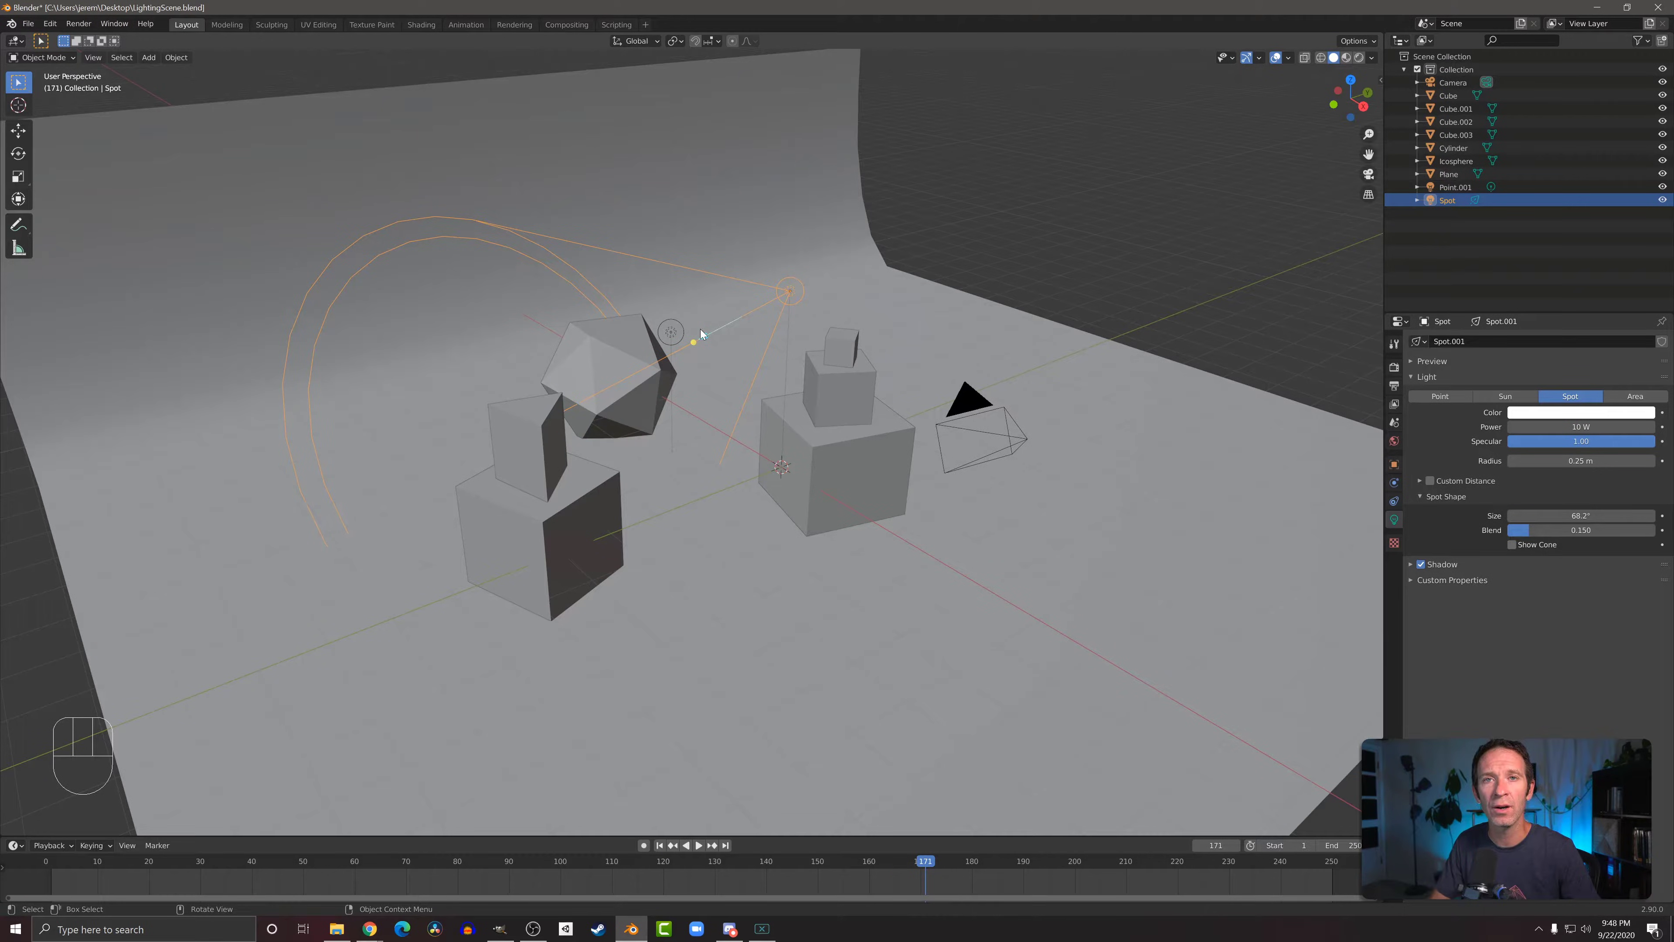
Step: Place the spot beside the camera, turn it 16.4° about Z, and narrow its cone to 47°
key("KP_7")
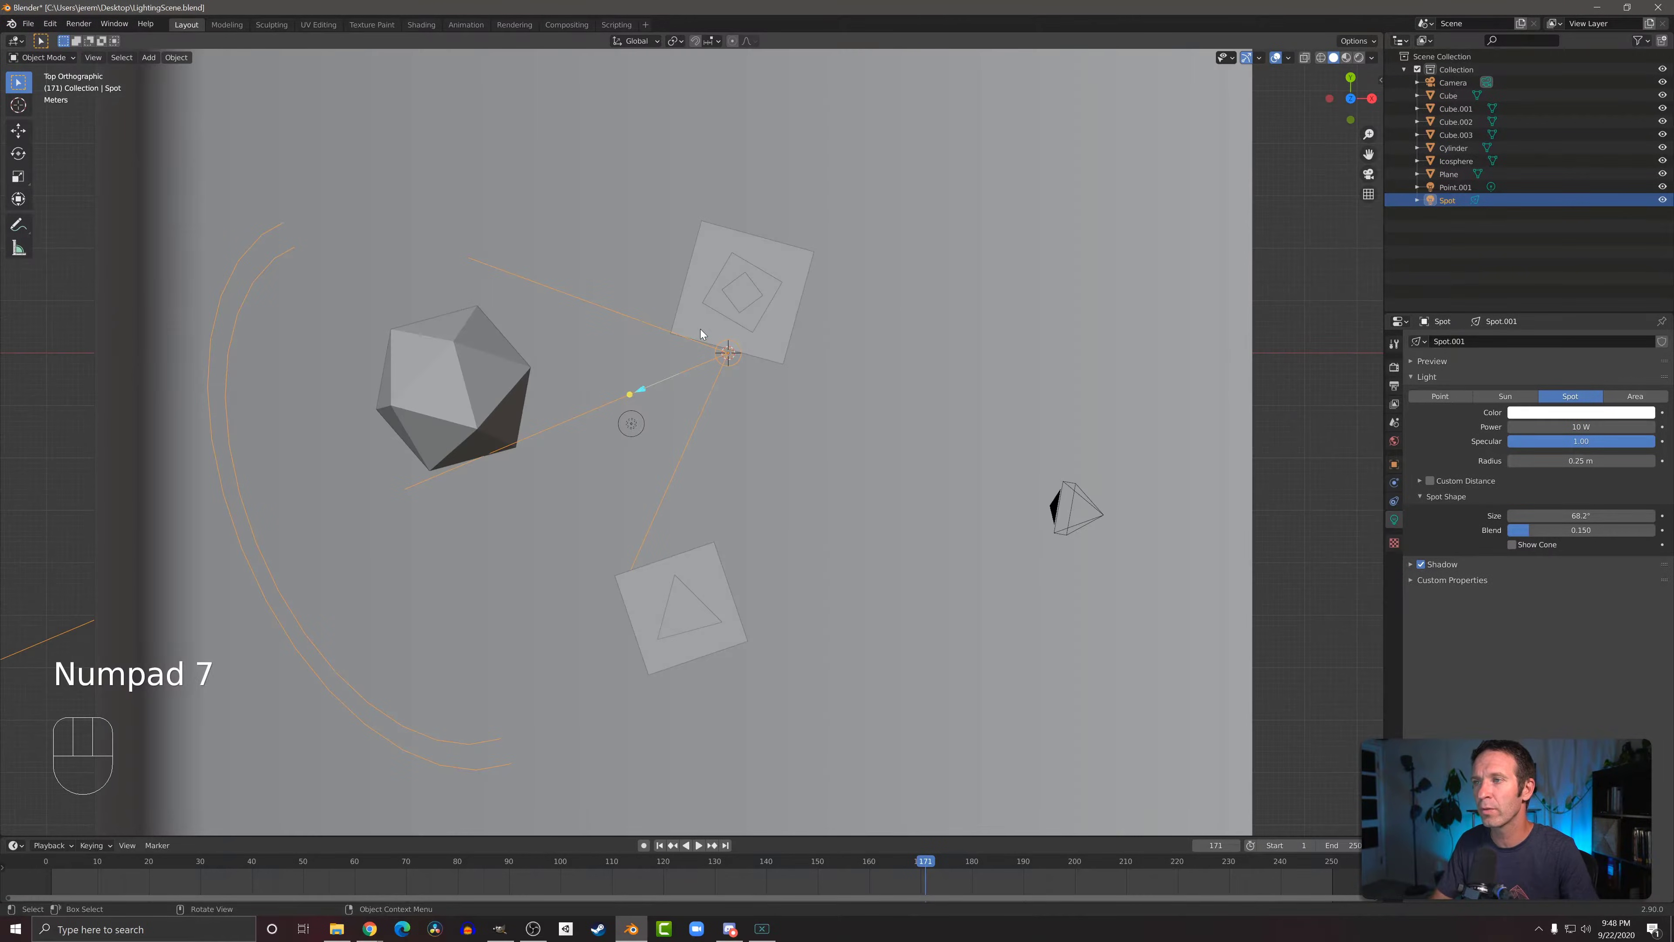
key("g")
left_click(879, 168)
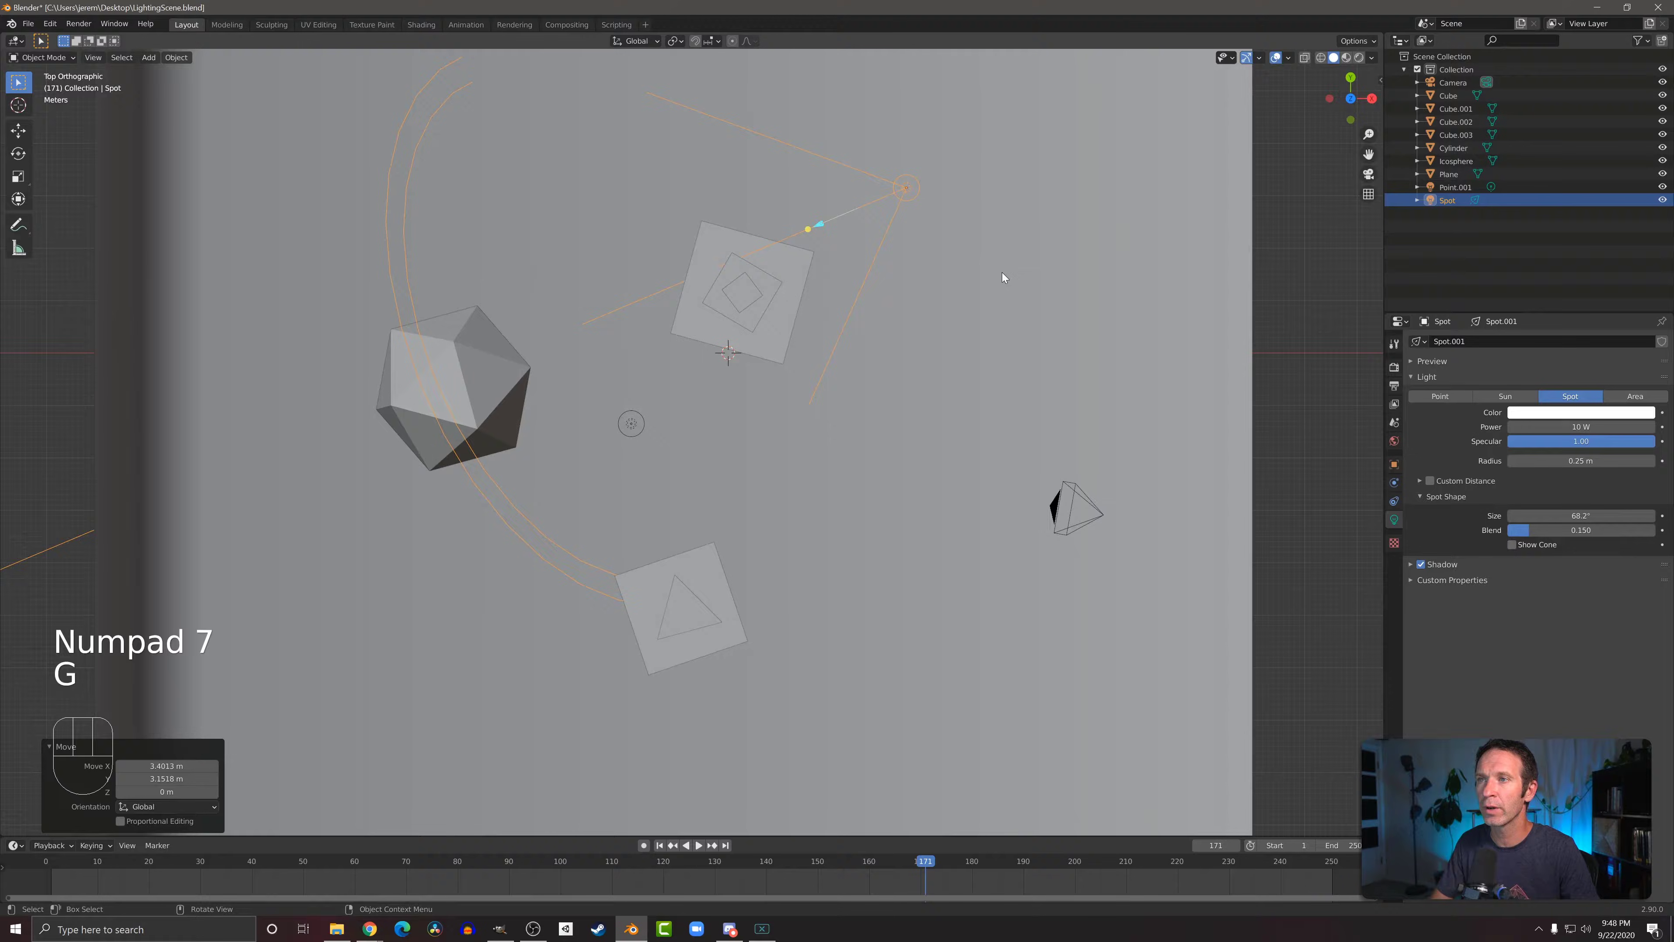
key("r")
left_click(1014, 243)
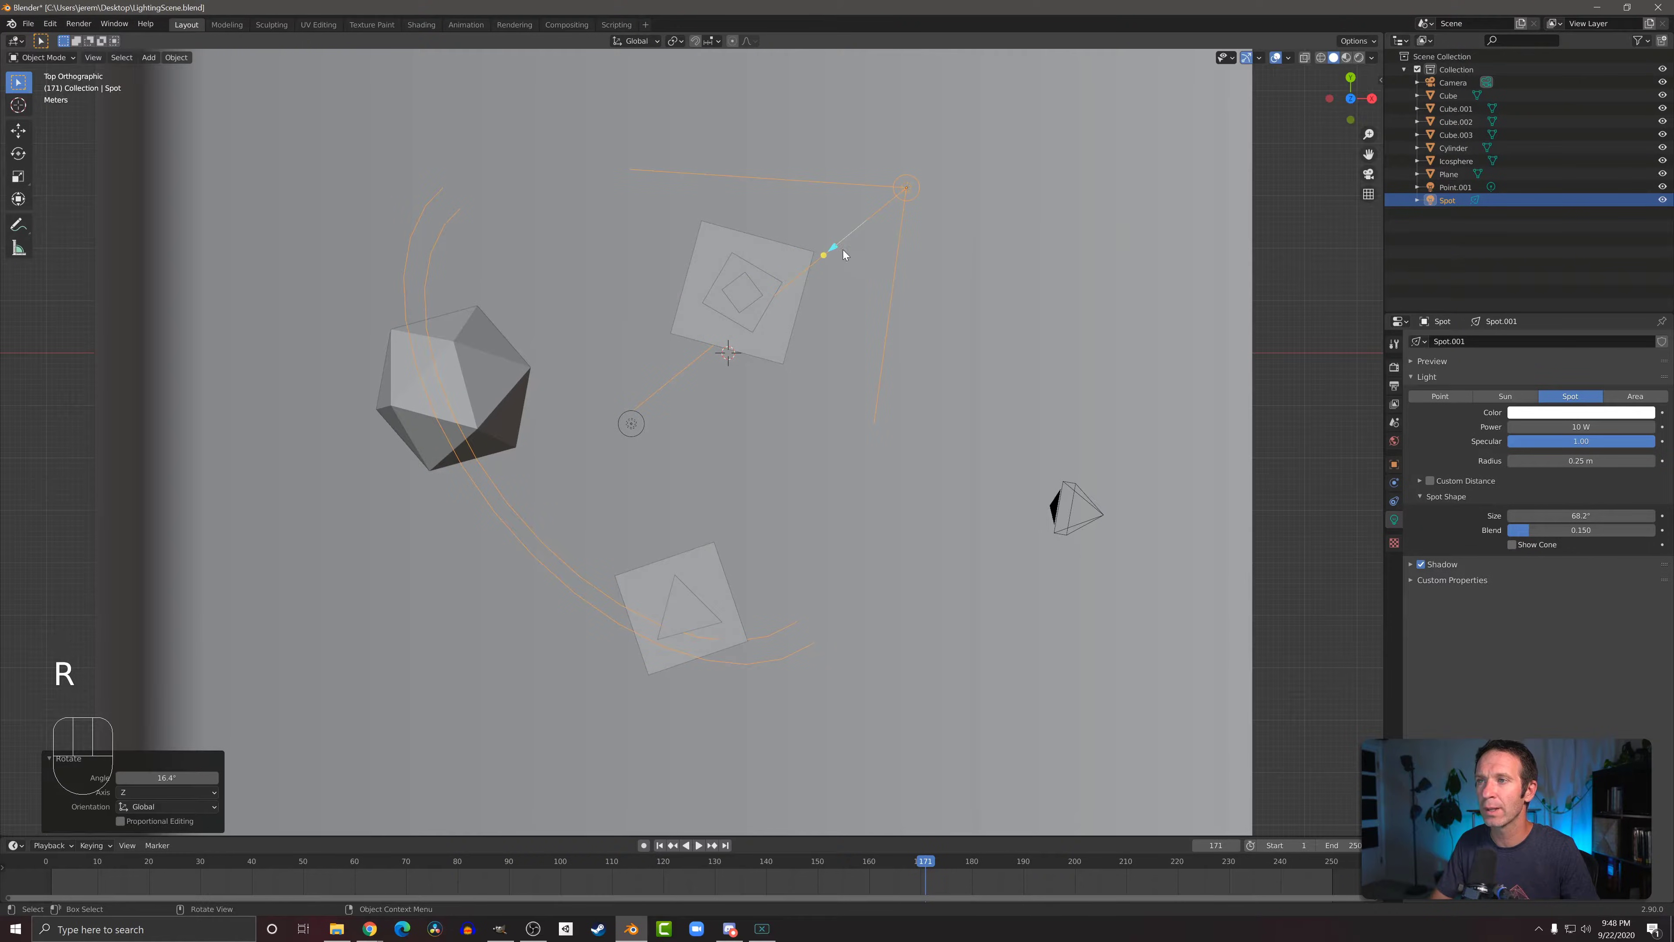
left_click_drag(837, 250, 851, 241)
middle_click_drag(851, 241, 877, 283)
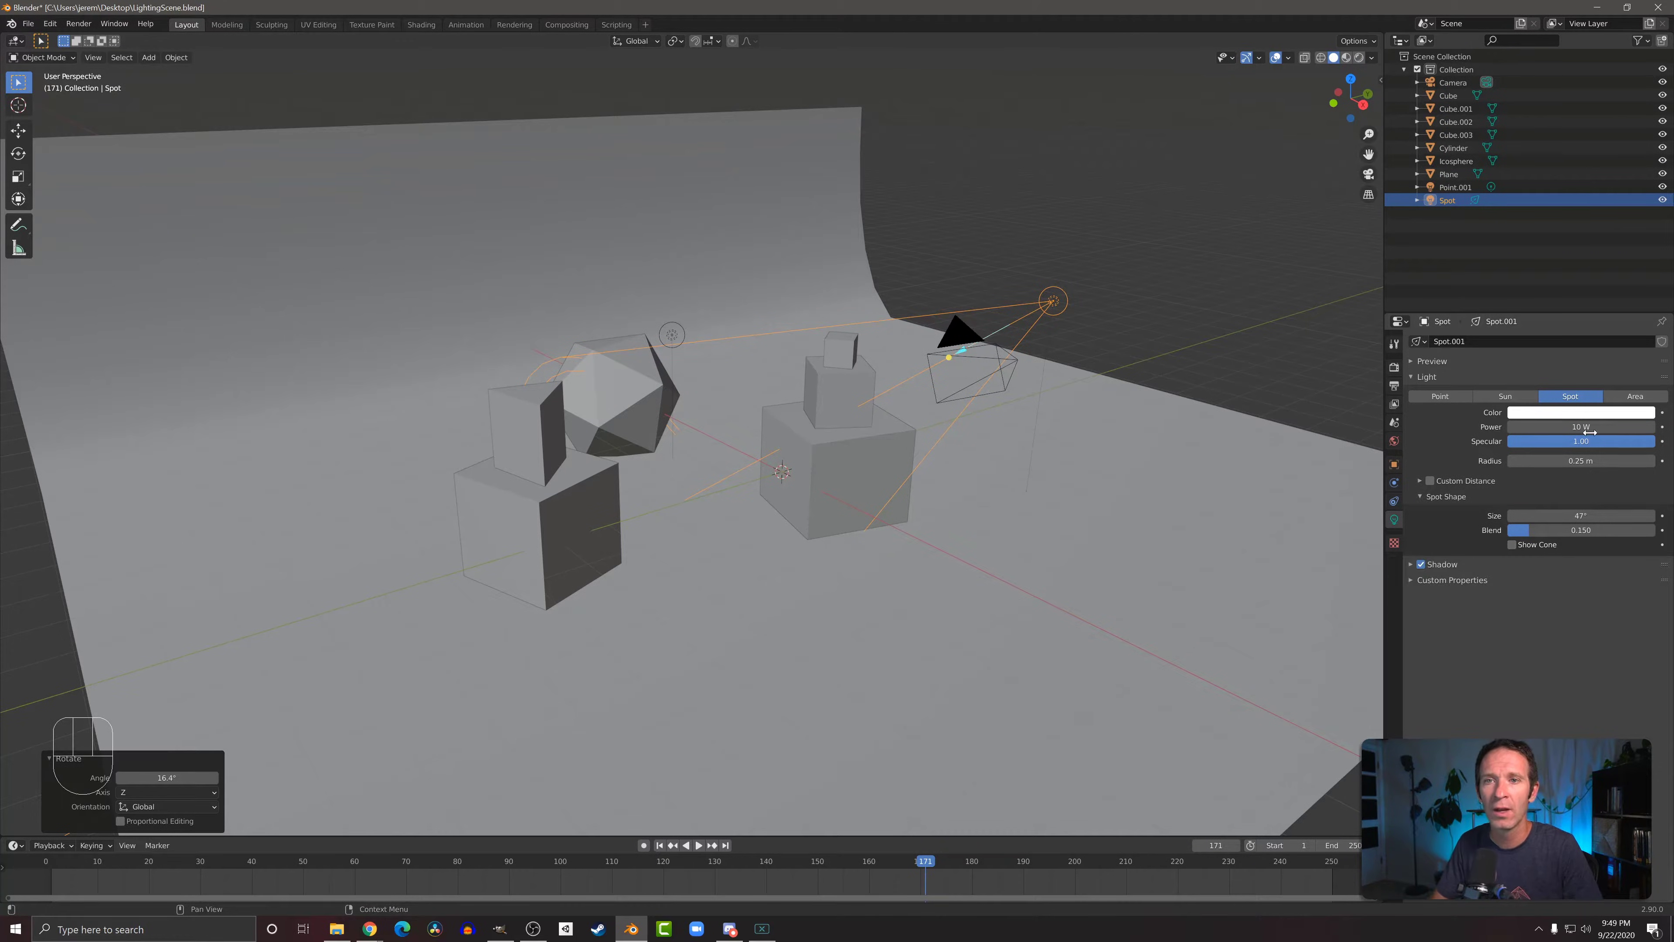
Step: Set the spot light colour to green and power to 150 W, then render a test image
left_click(1585, 412)
left_click(1556, 275)
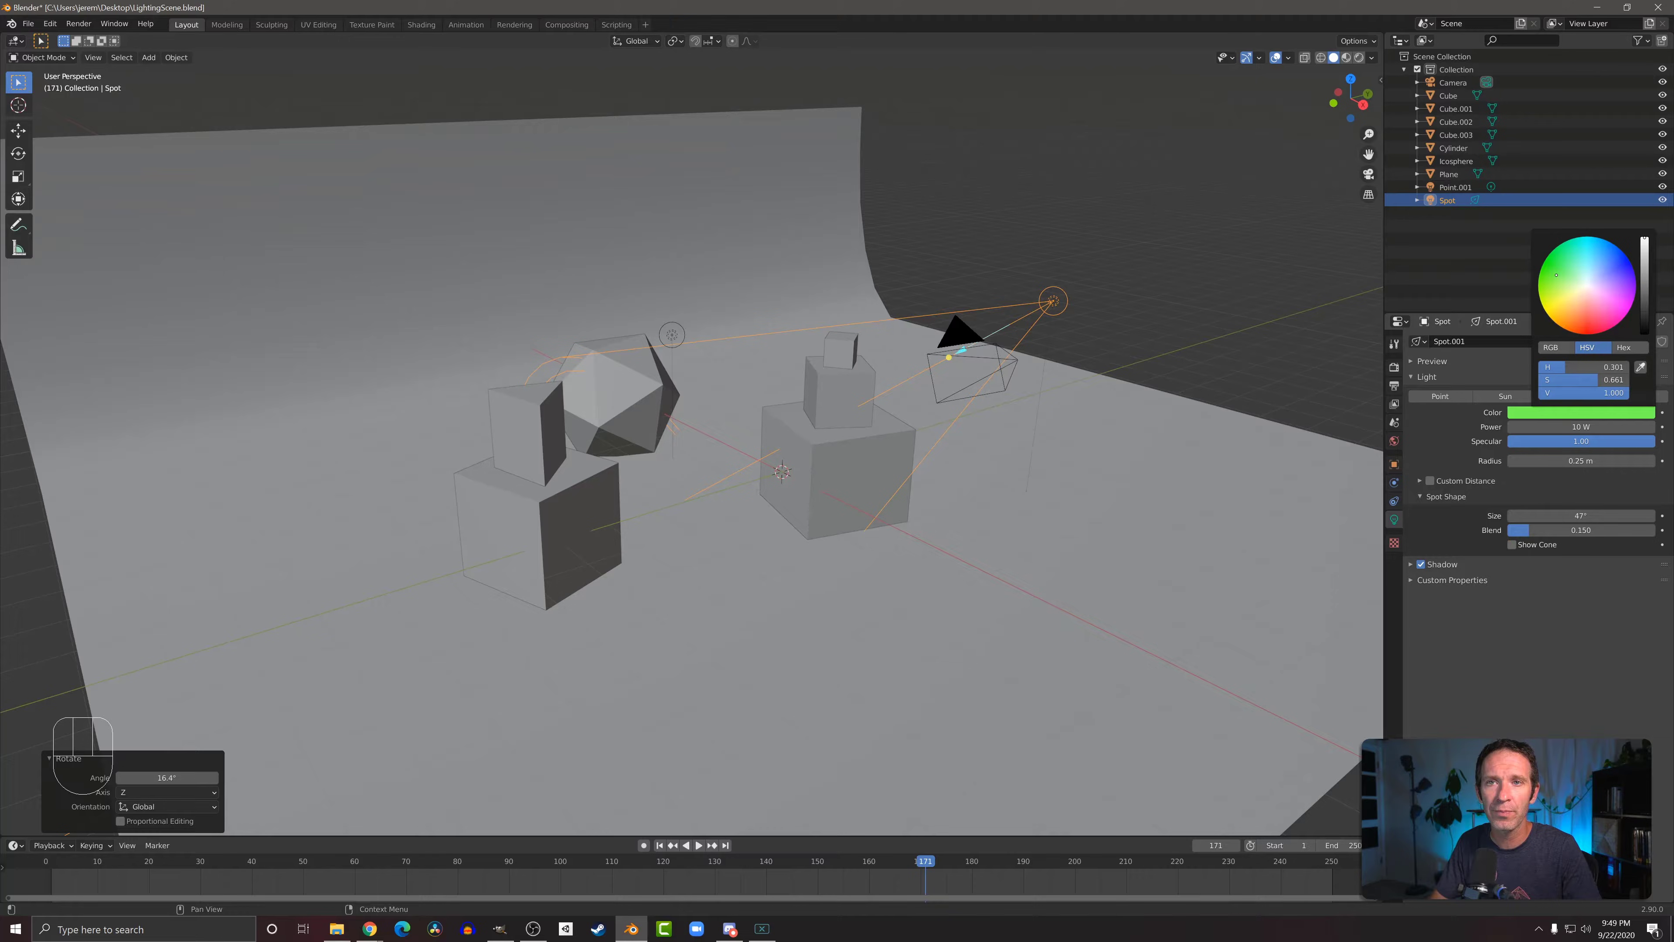
left_click(1569, 427)
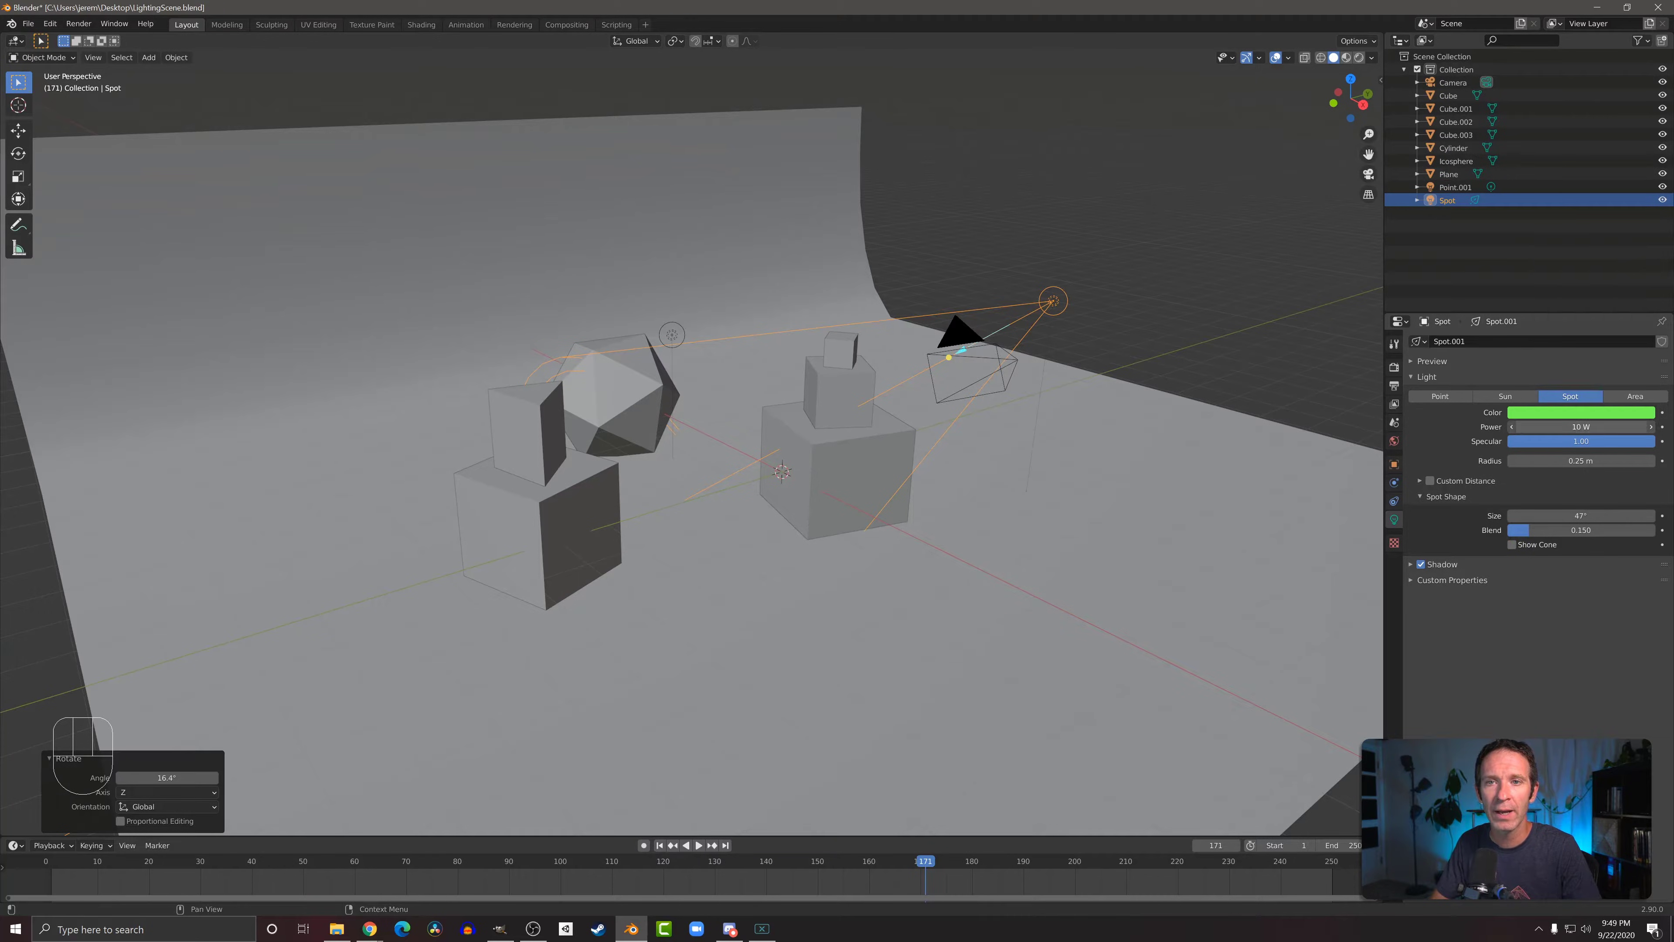
type("150")
key("Return")
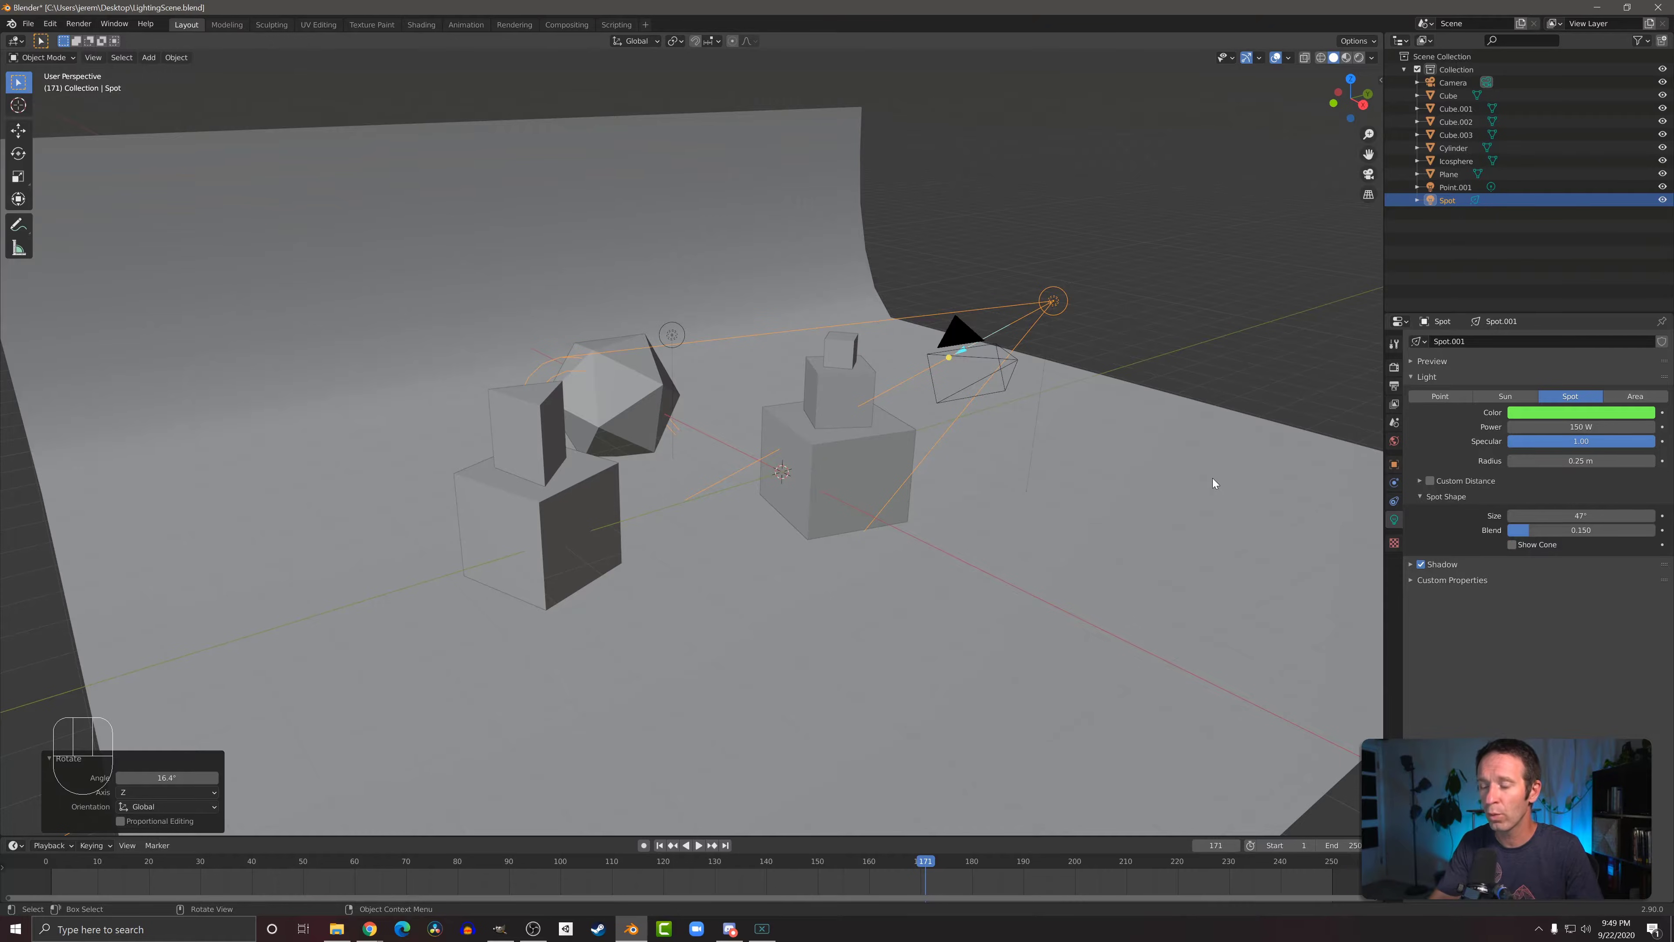
key("F12")
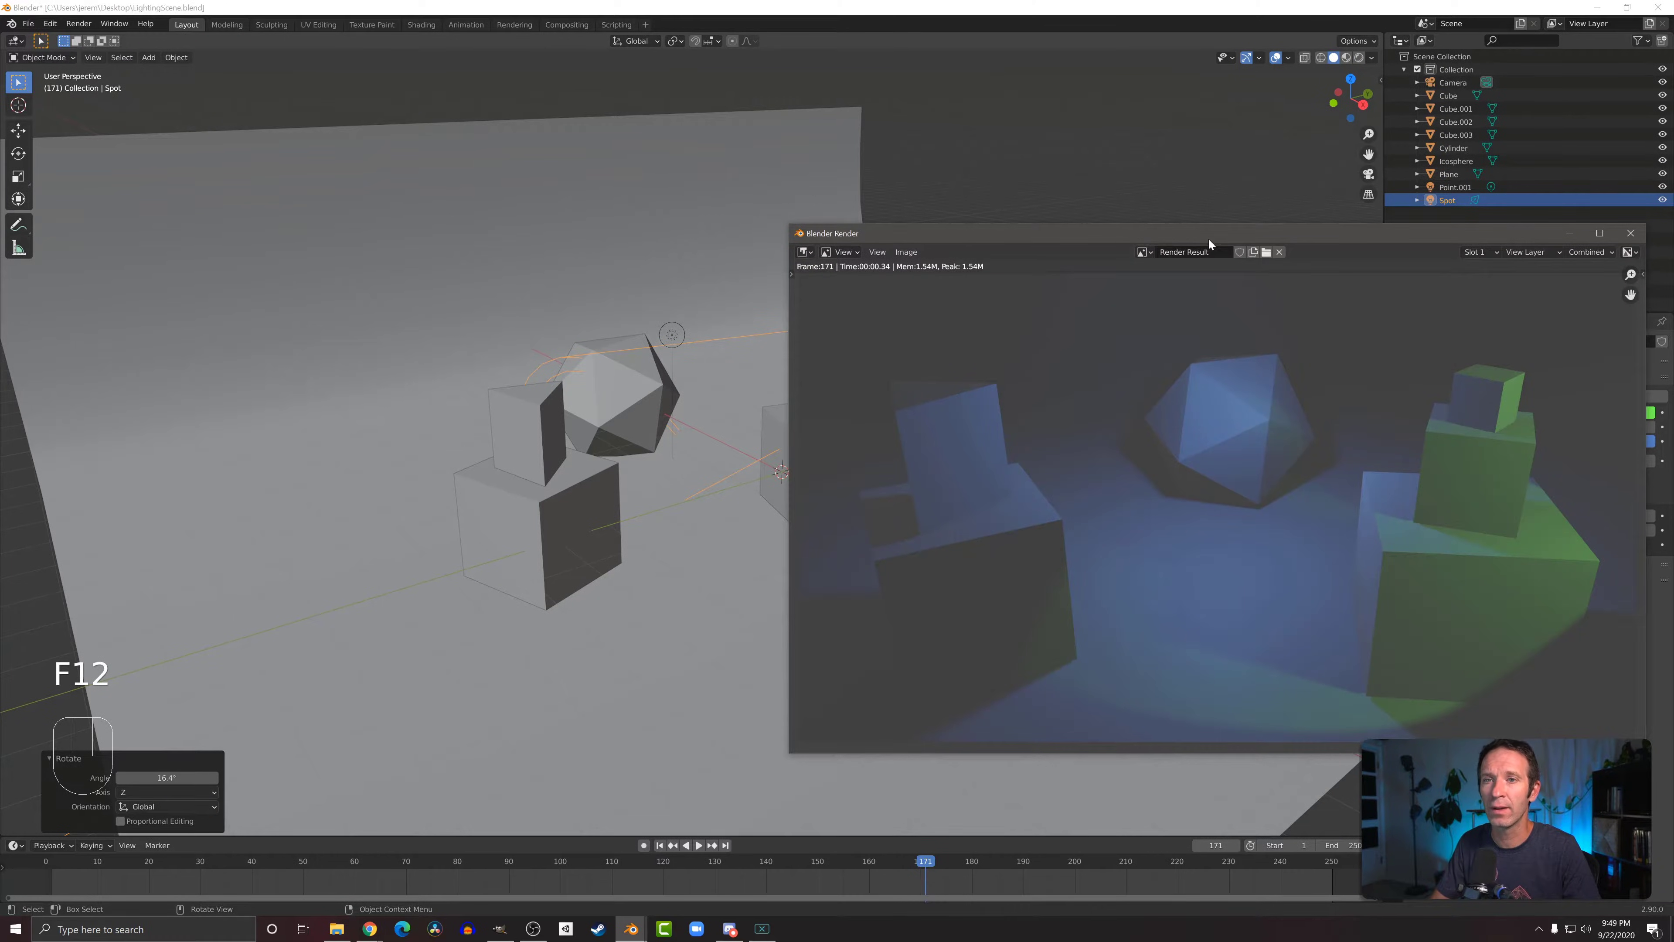
left_click_drag(1170, 236, 821, 188)
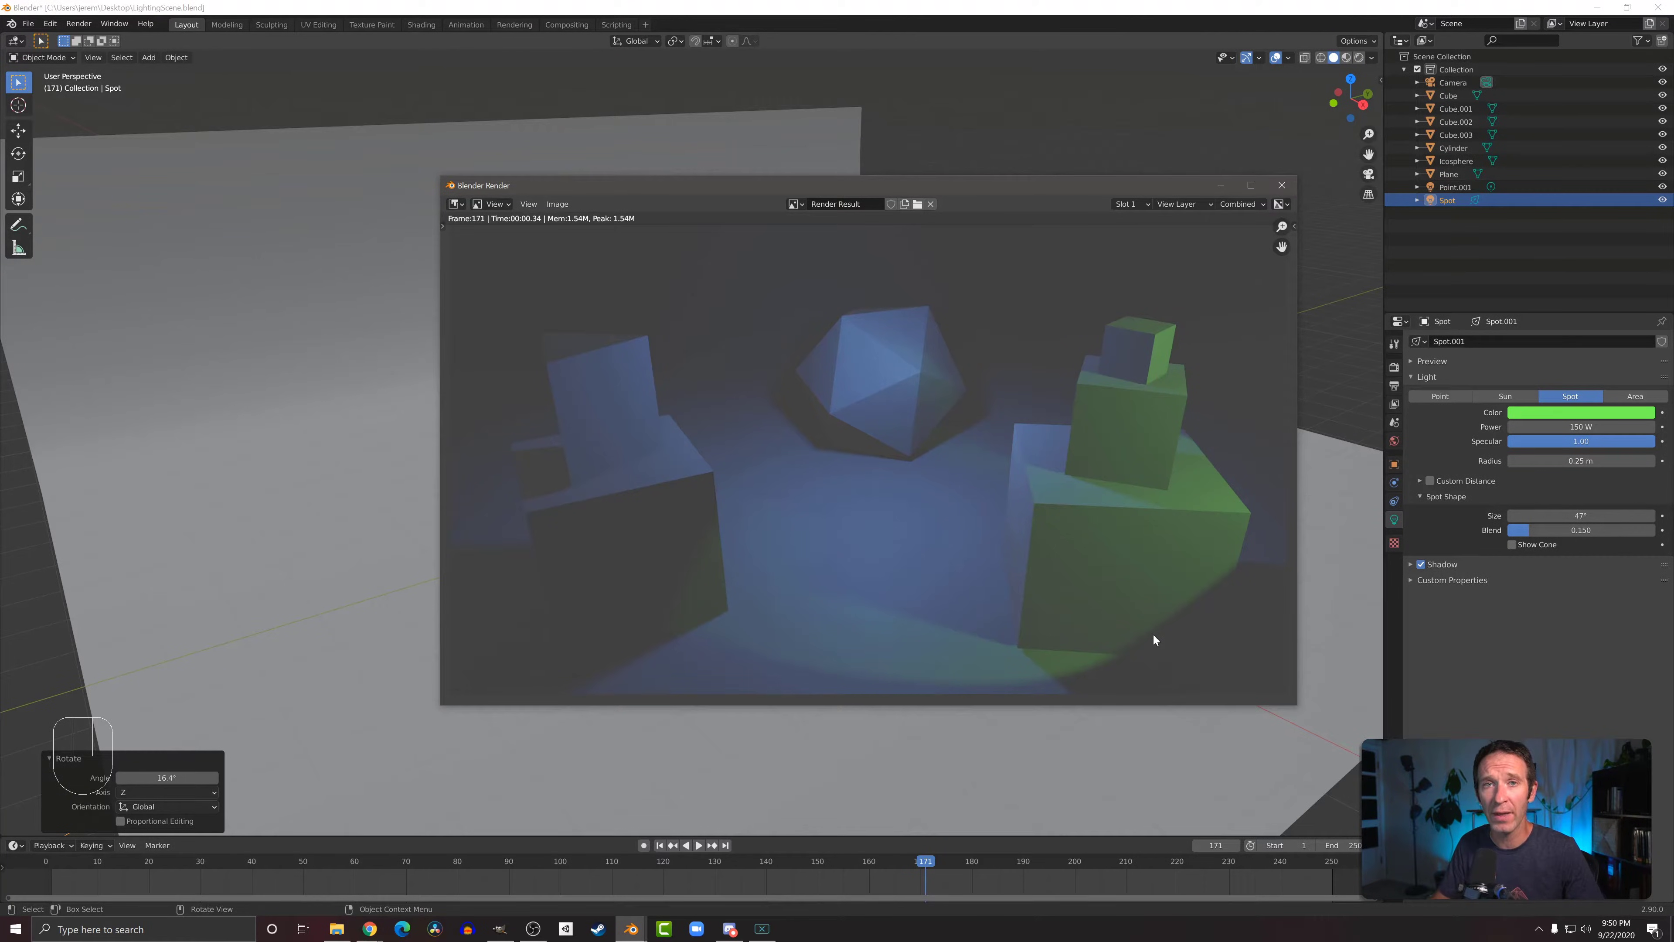
Step: Close the test render, turn on Show Cone for the spot light, and orbit to check its coverage
left_click(1280, 186)
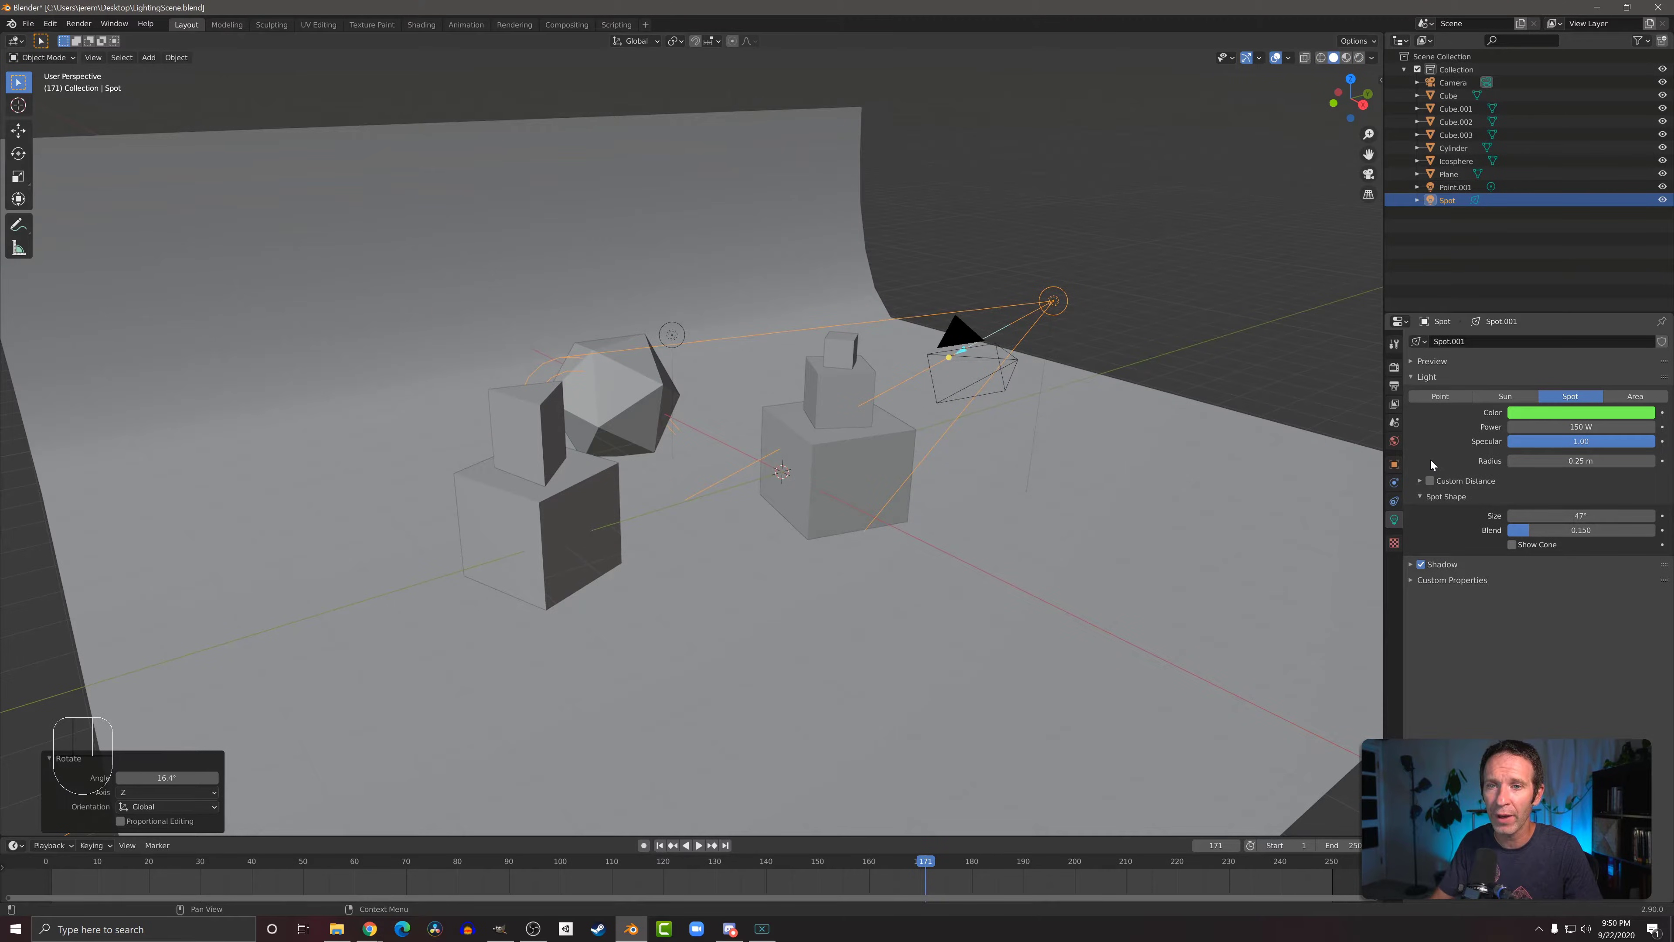
left_click(1529, 546)
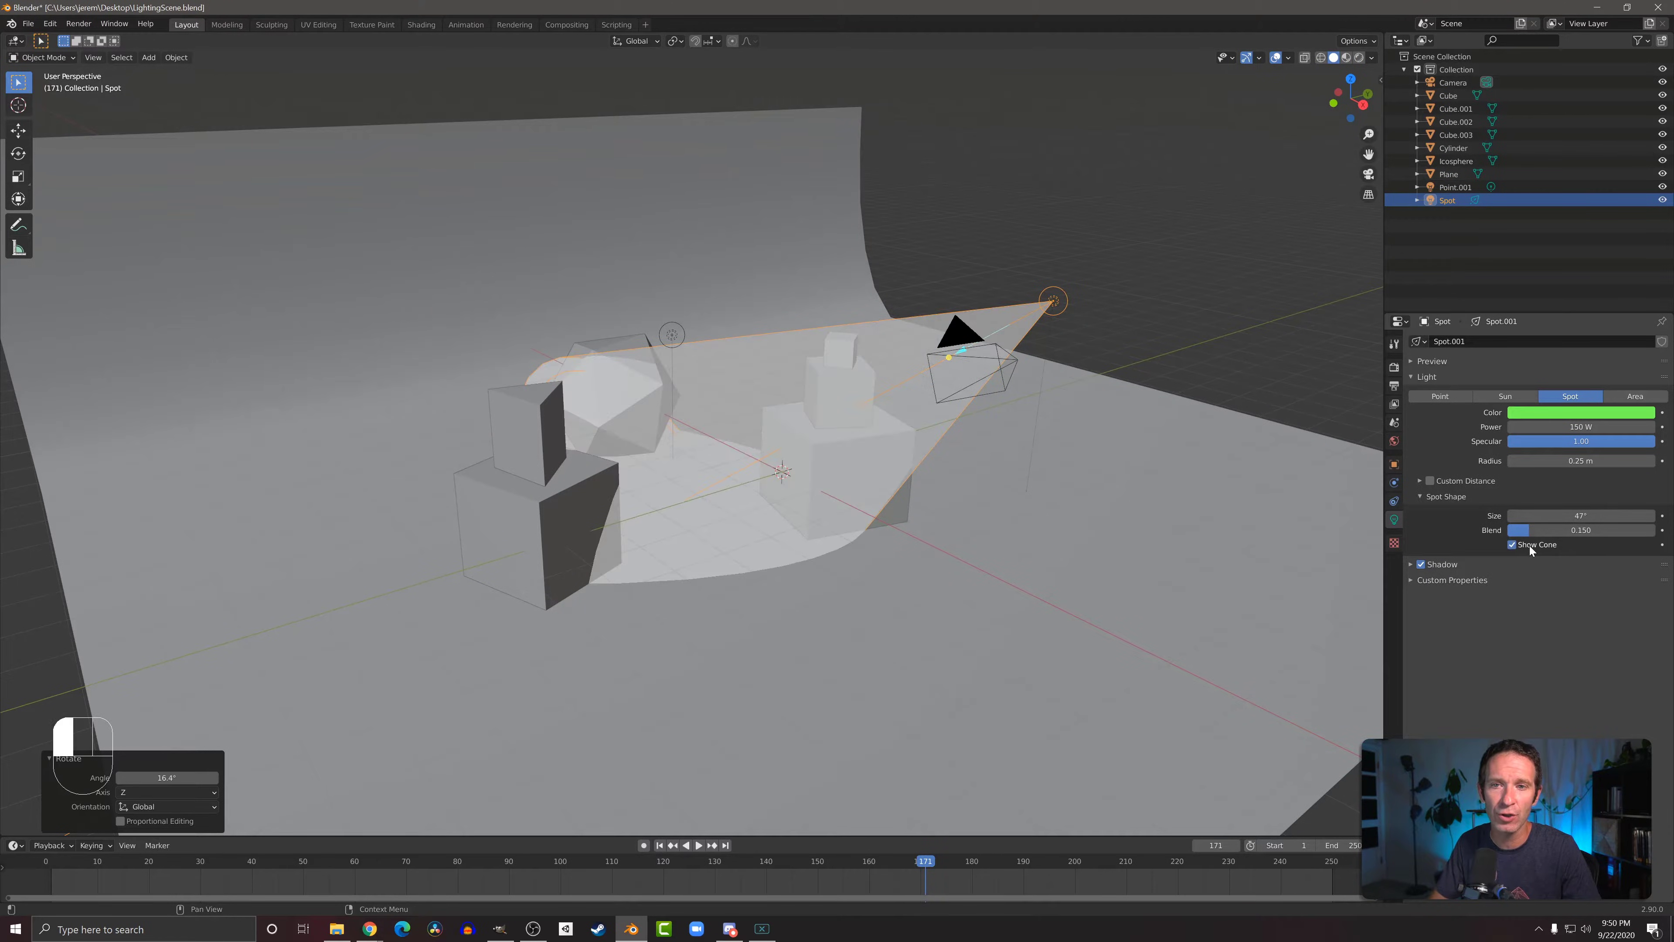
mouse_move(1187, 603)
middle_mouse_down()
mouse_move(919, 598)
mouse_move(963, 614)
mouse_move(1204, 602)
middle_mouse_up()
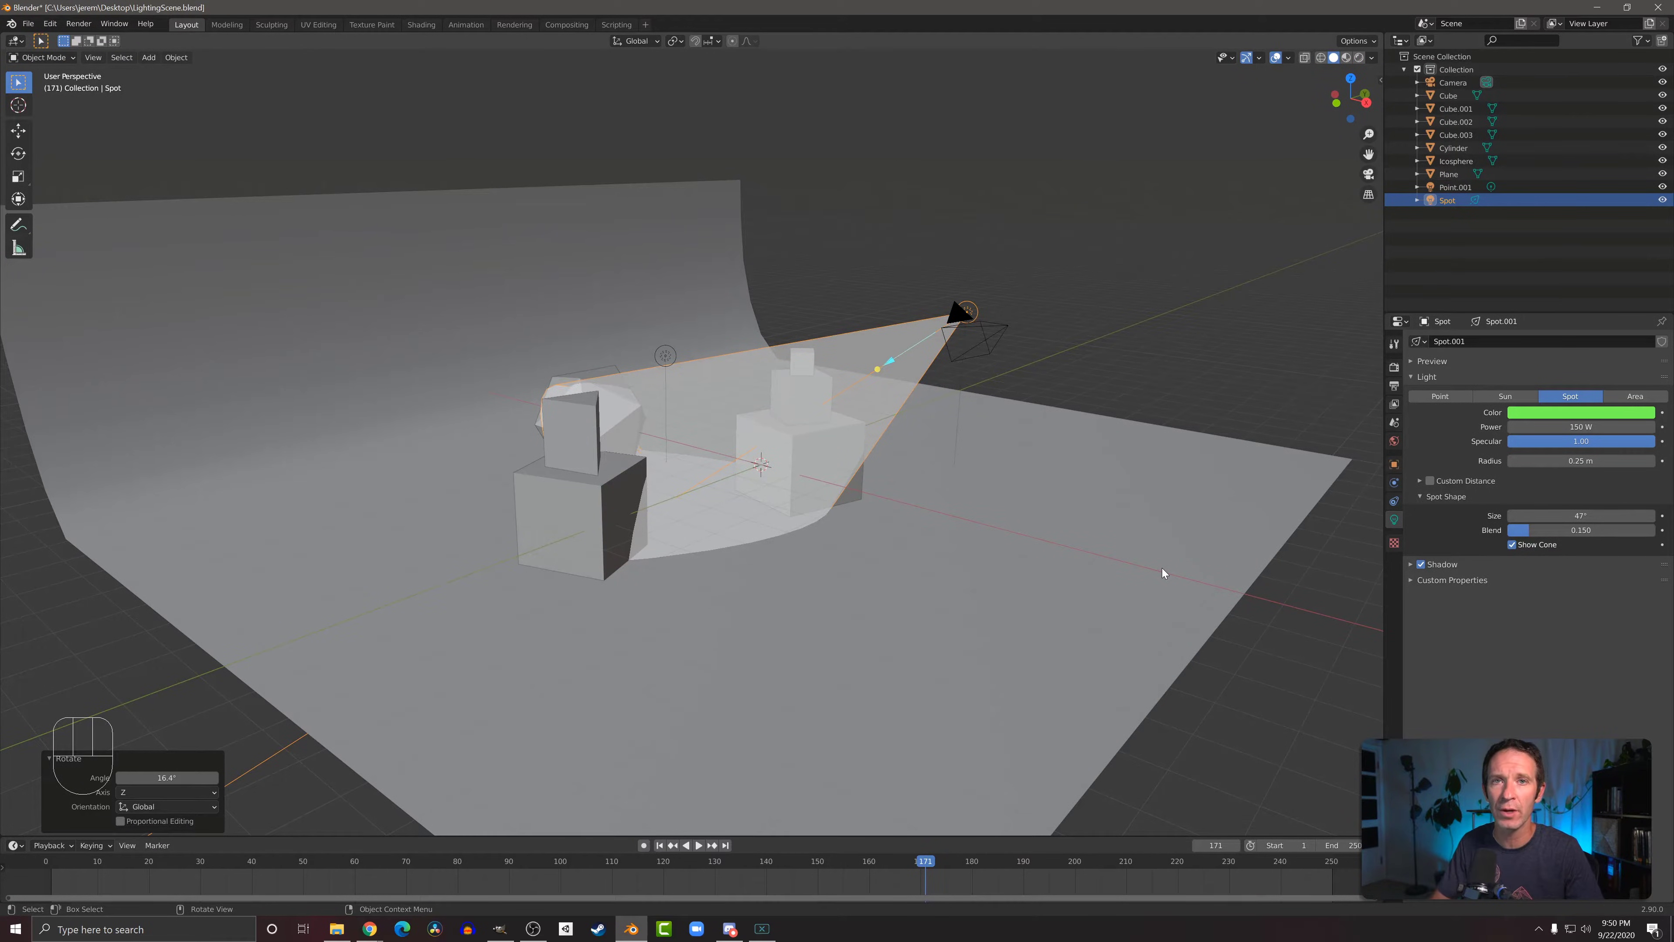
middle_click_drag(1158, 557, 1110, 561)
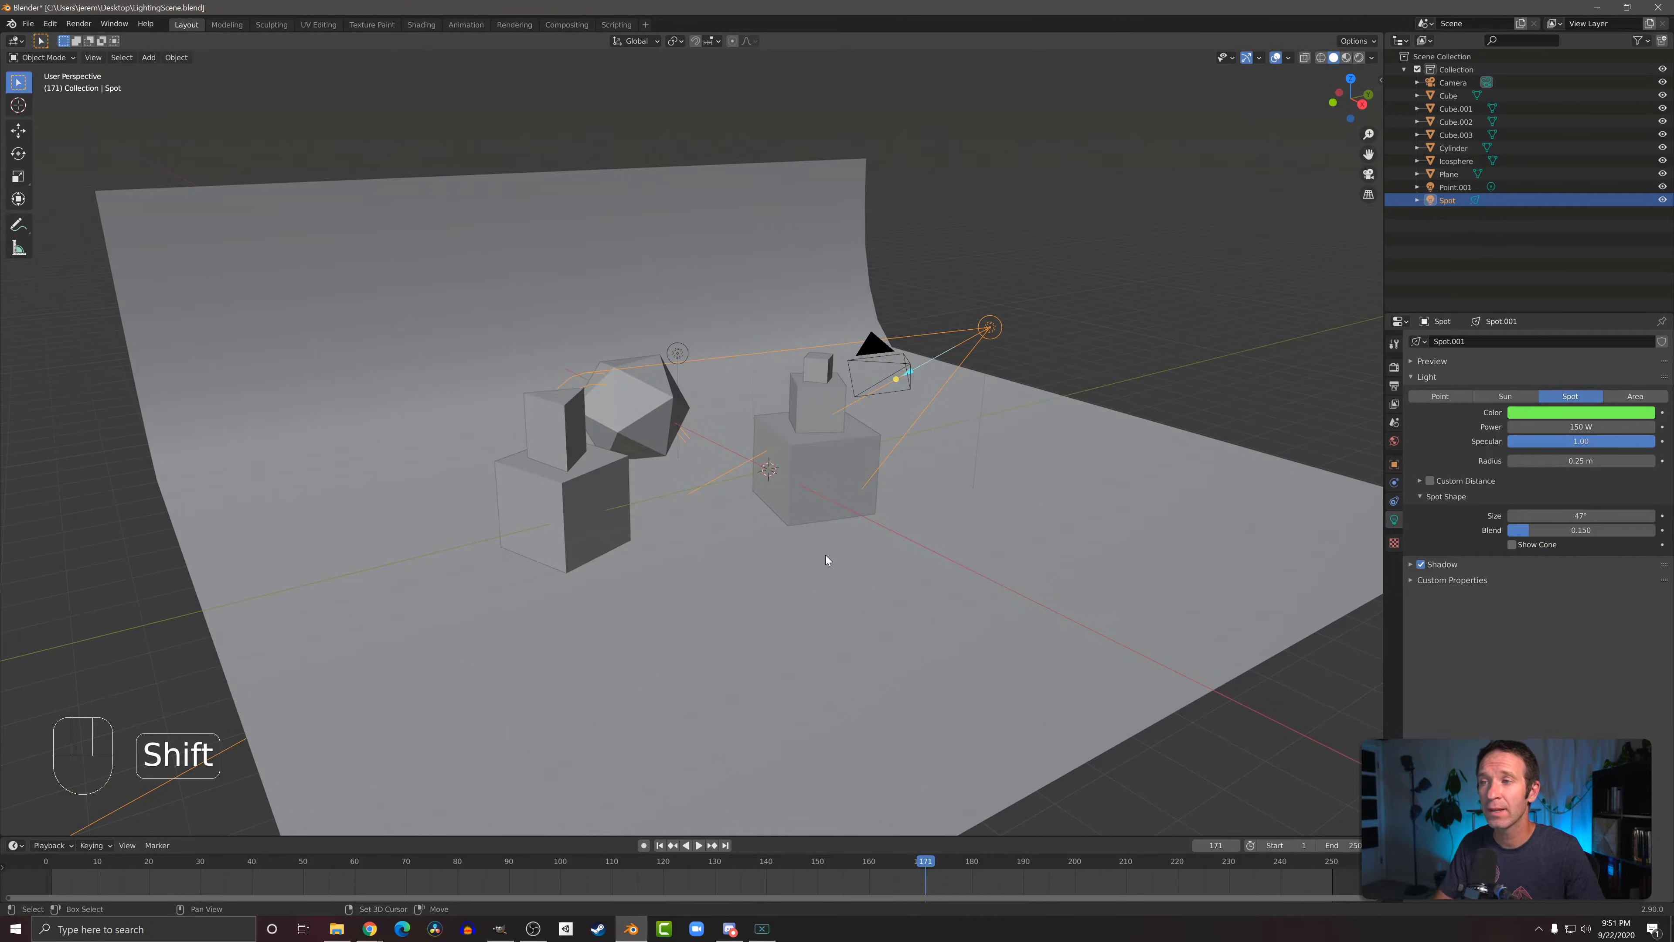
Step: Add an area light, raise it to about 3.09 m, and move it left of the objects
key("shift+a")
mouse_move(825, 554)
left_click(939, 589)
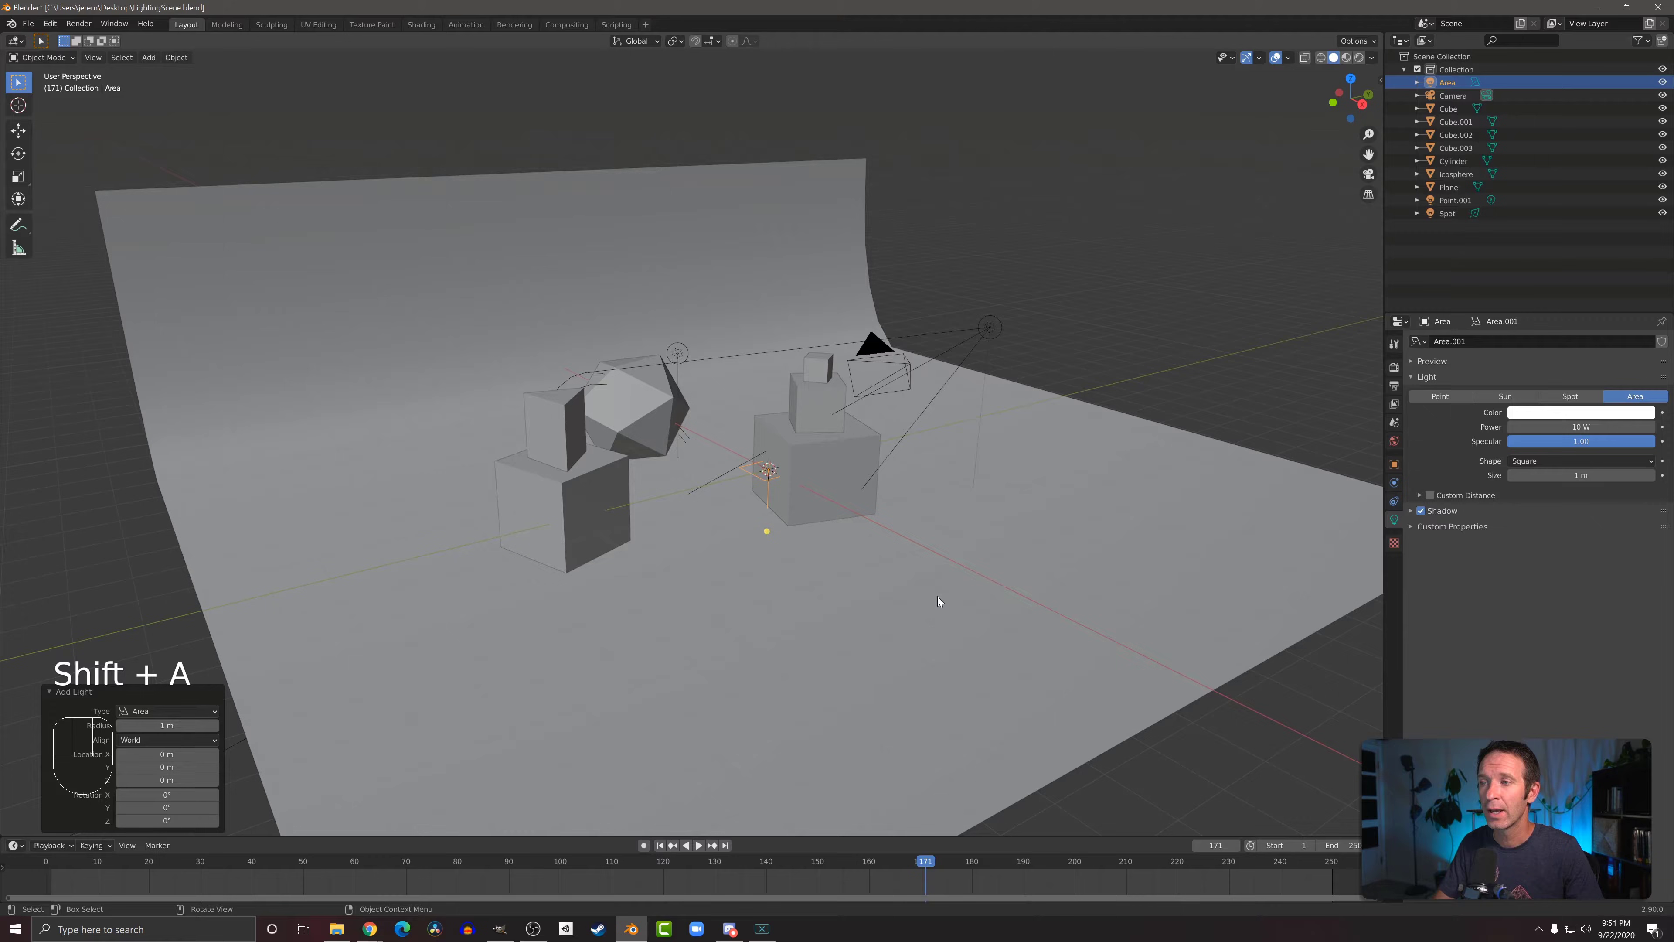
key("g")
key("z")
left_click(823, 495)
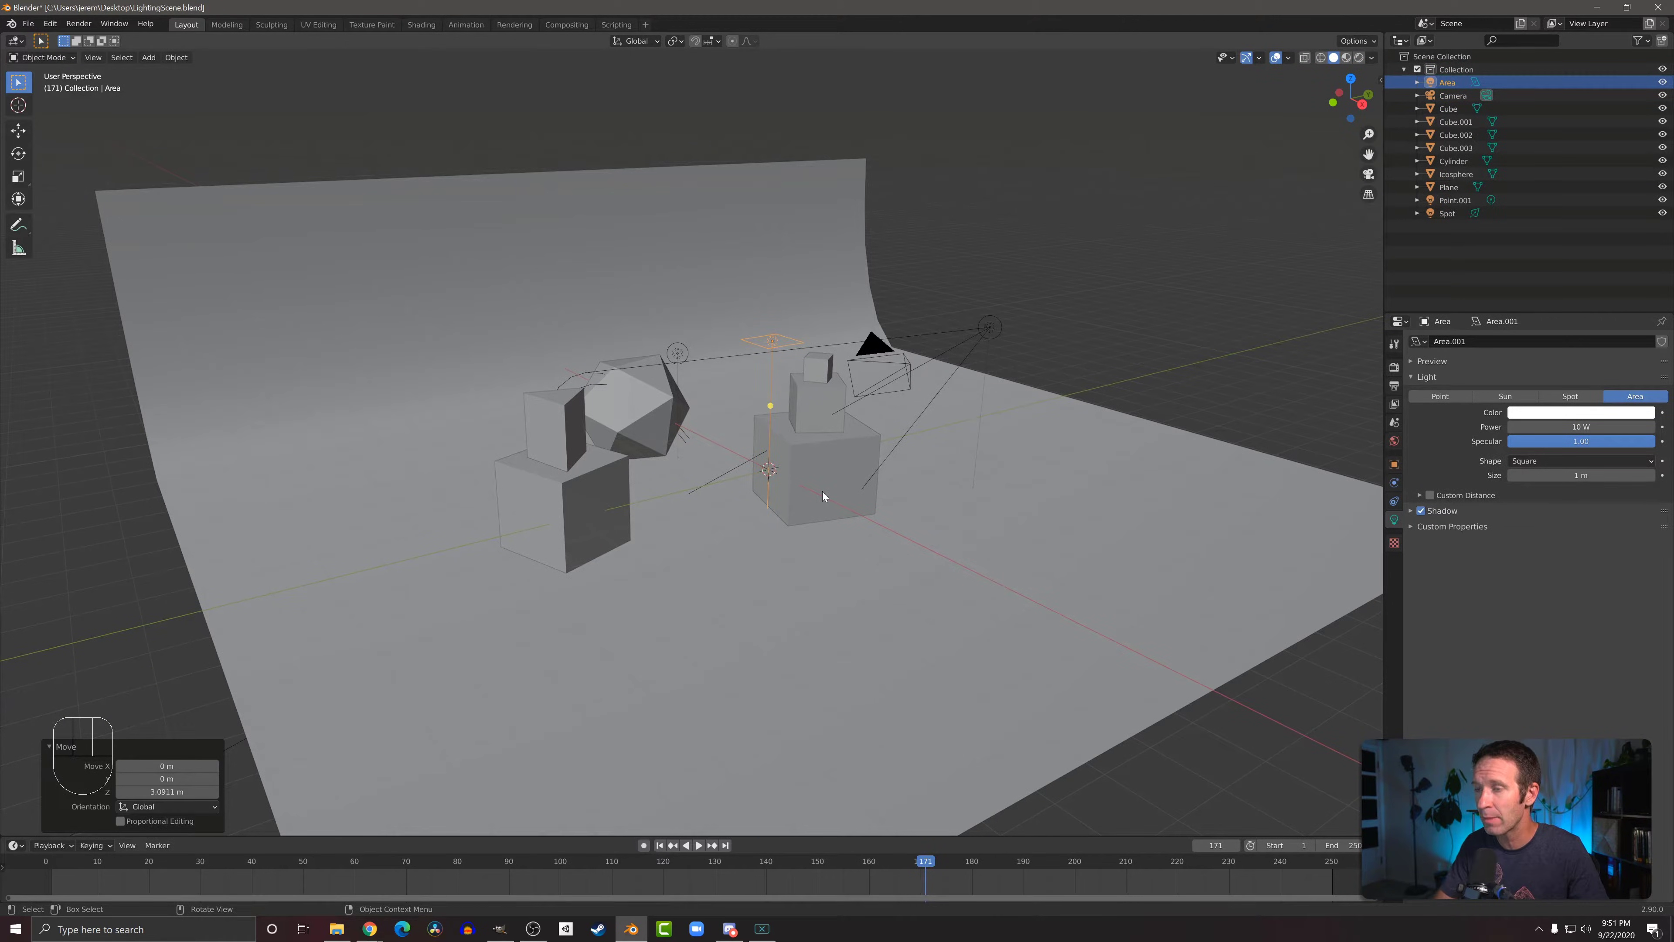
key("g")
key("y")
left_click(519, 568)
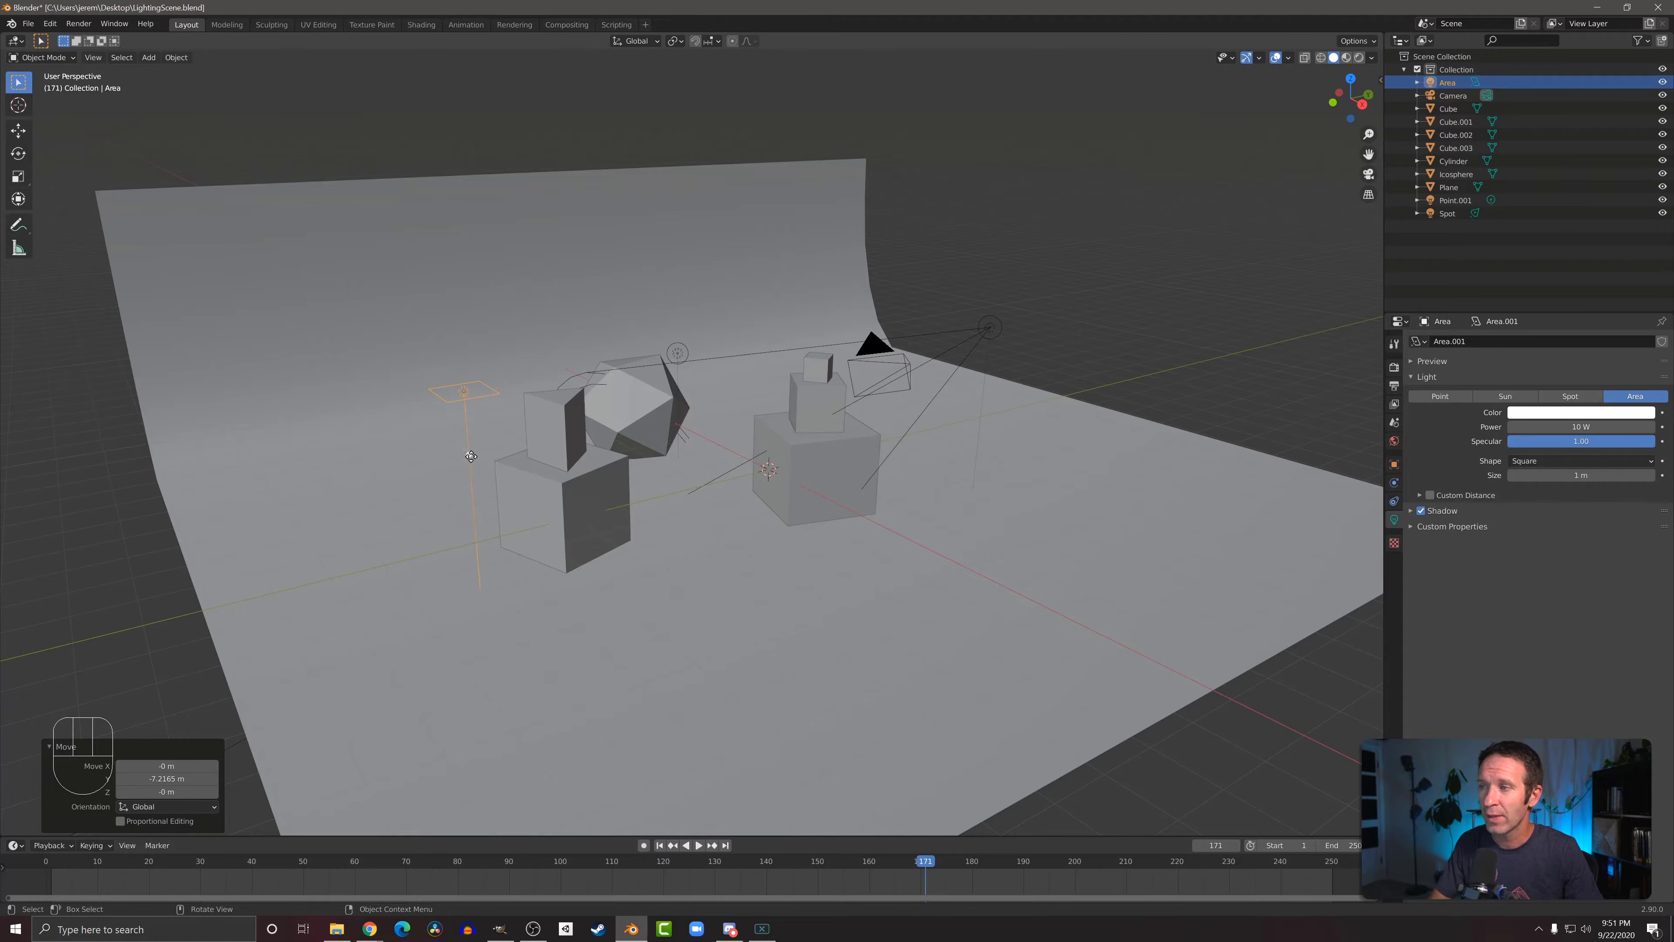
Step: Aim the area light at the objects and make it a rectangle with Size Y 4.5 m
left_click_drag(469, 455, 650, 433)
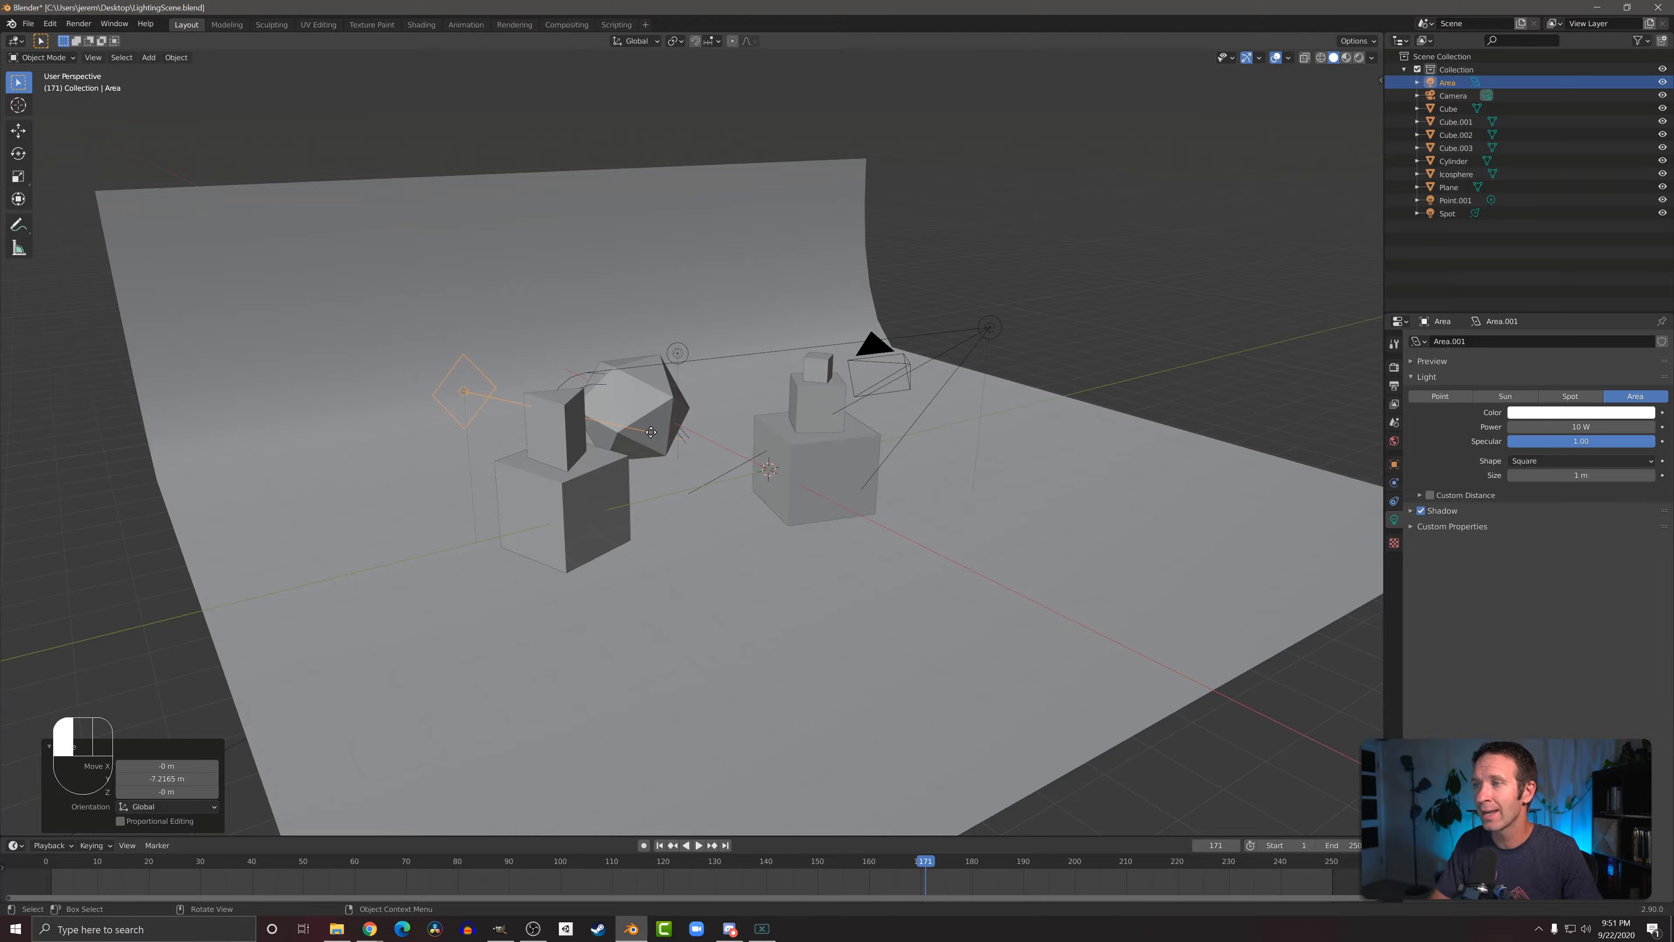
middle_click_drag(654, 435, 654, 552)
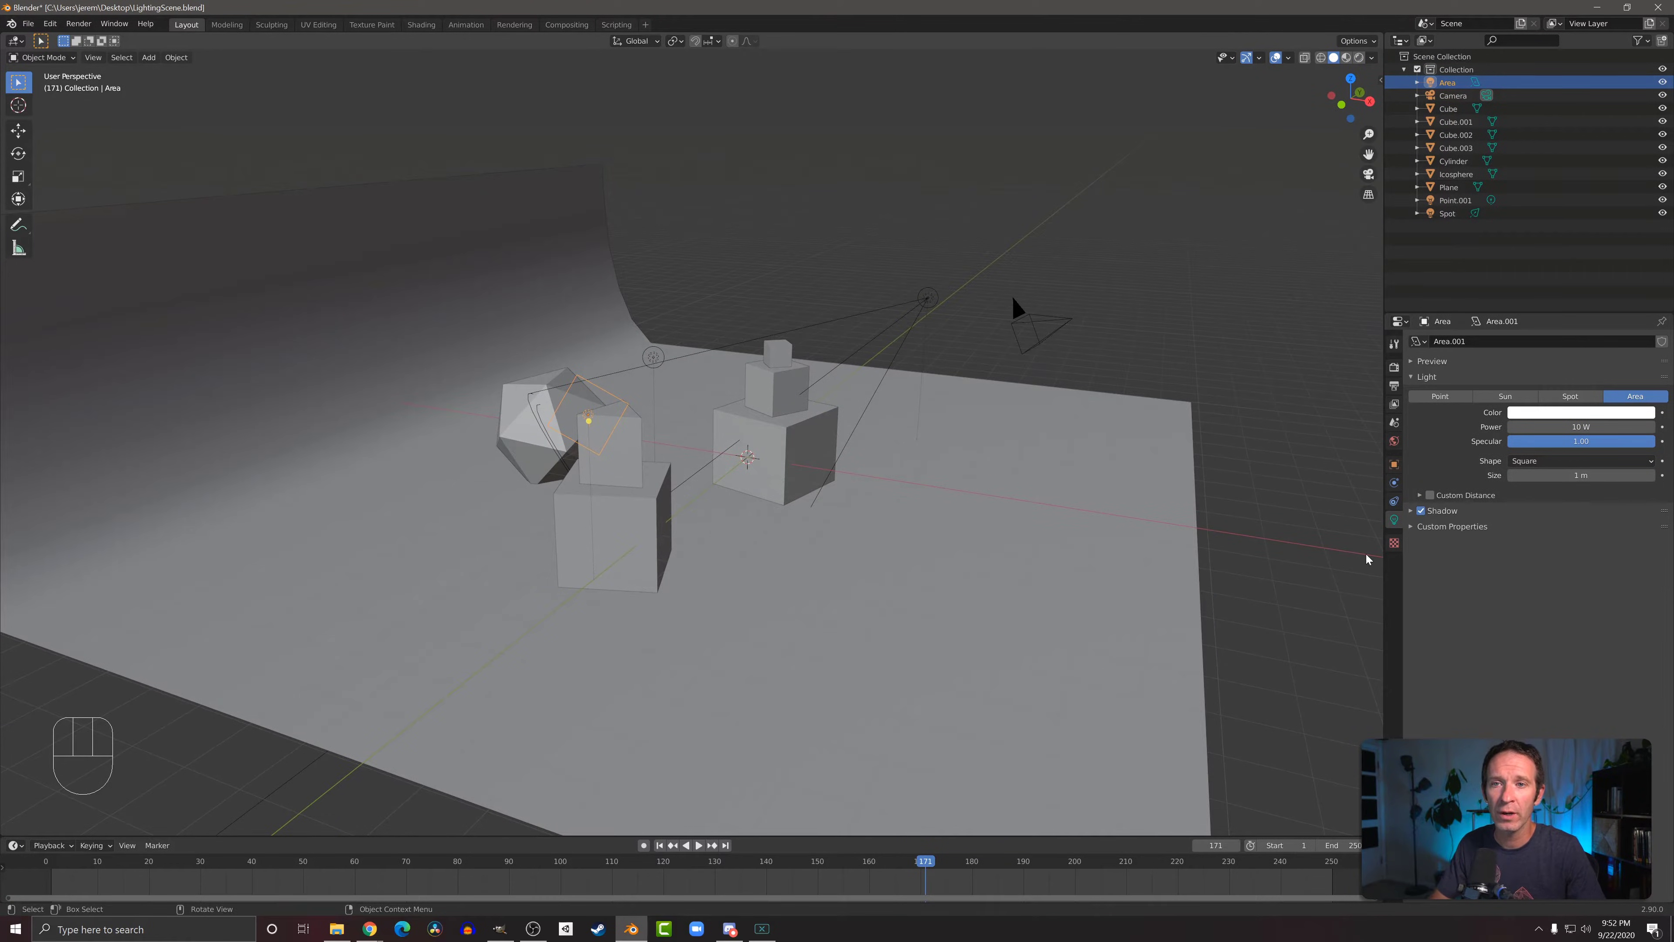
left_click(1559, 462)
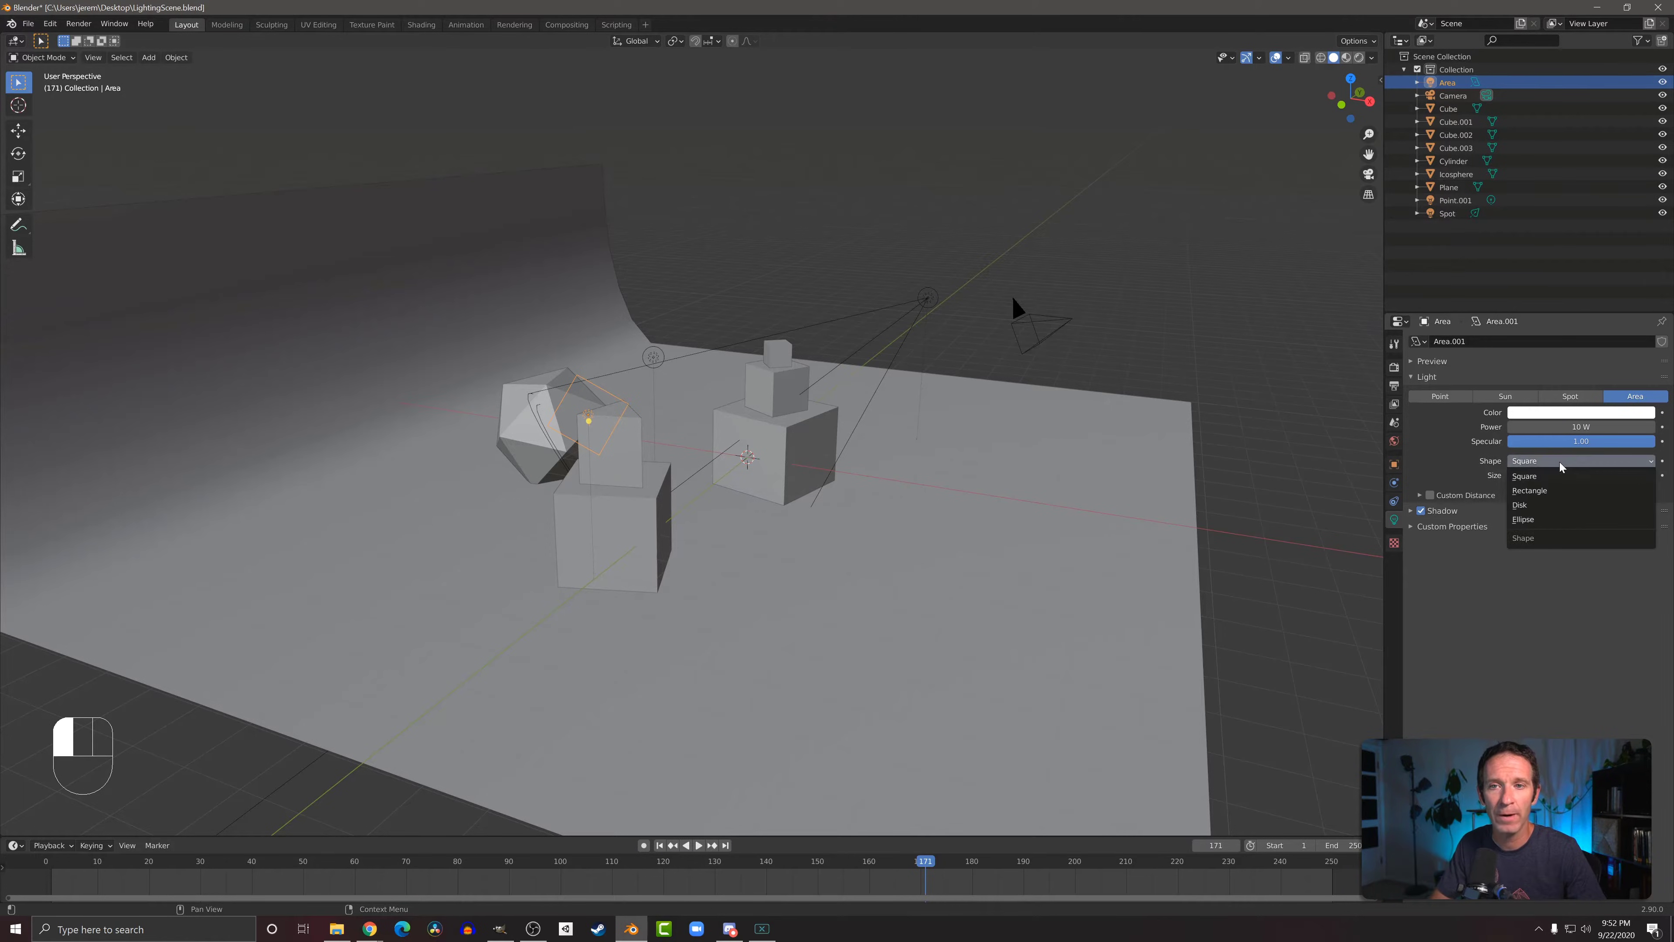
left_click(1554, 493)
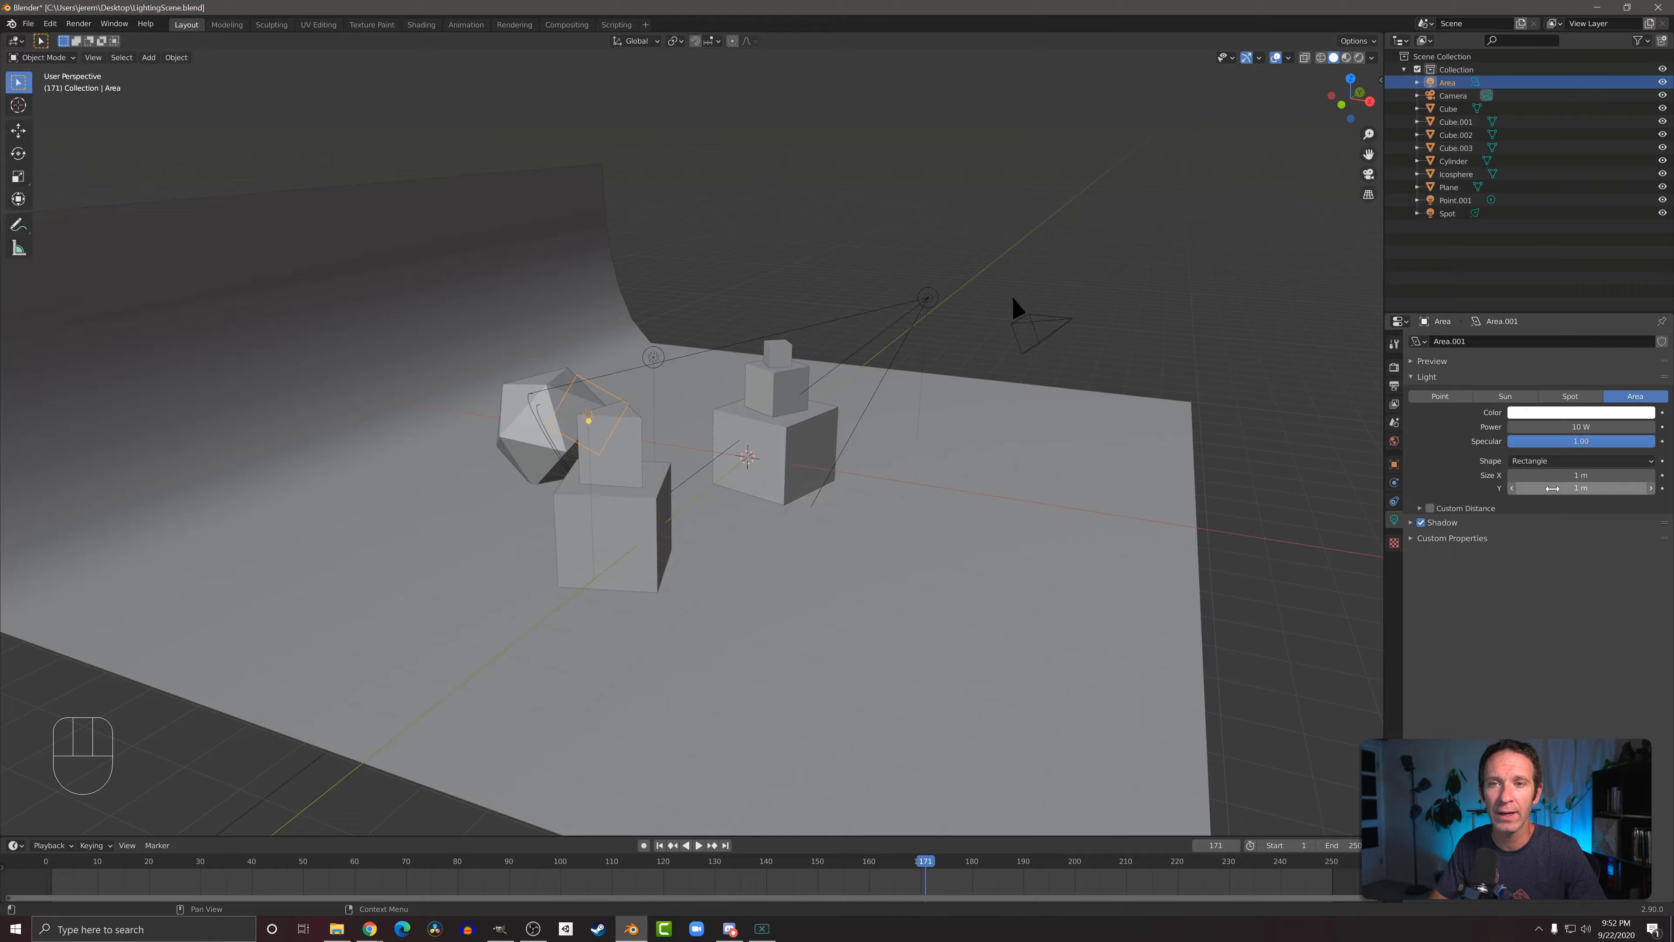
left_click_drag(1543, 489, 1582, 490)
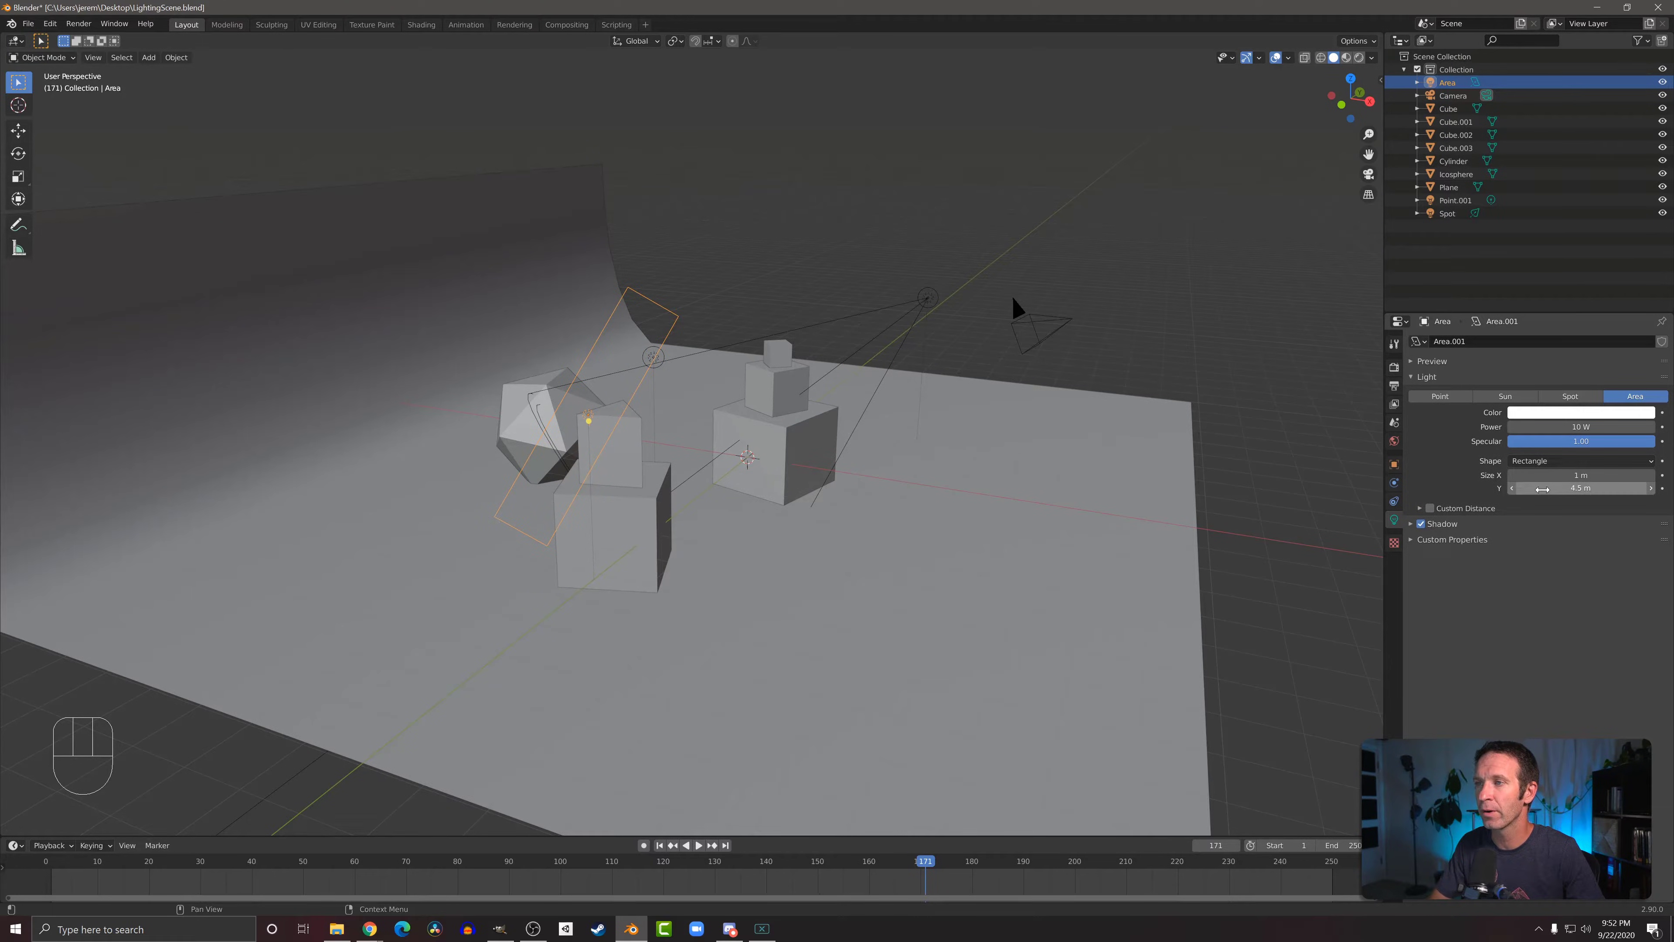
Step: Tint the area light red and set its power to 150 W
left_click(1566, 416)
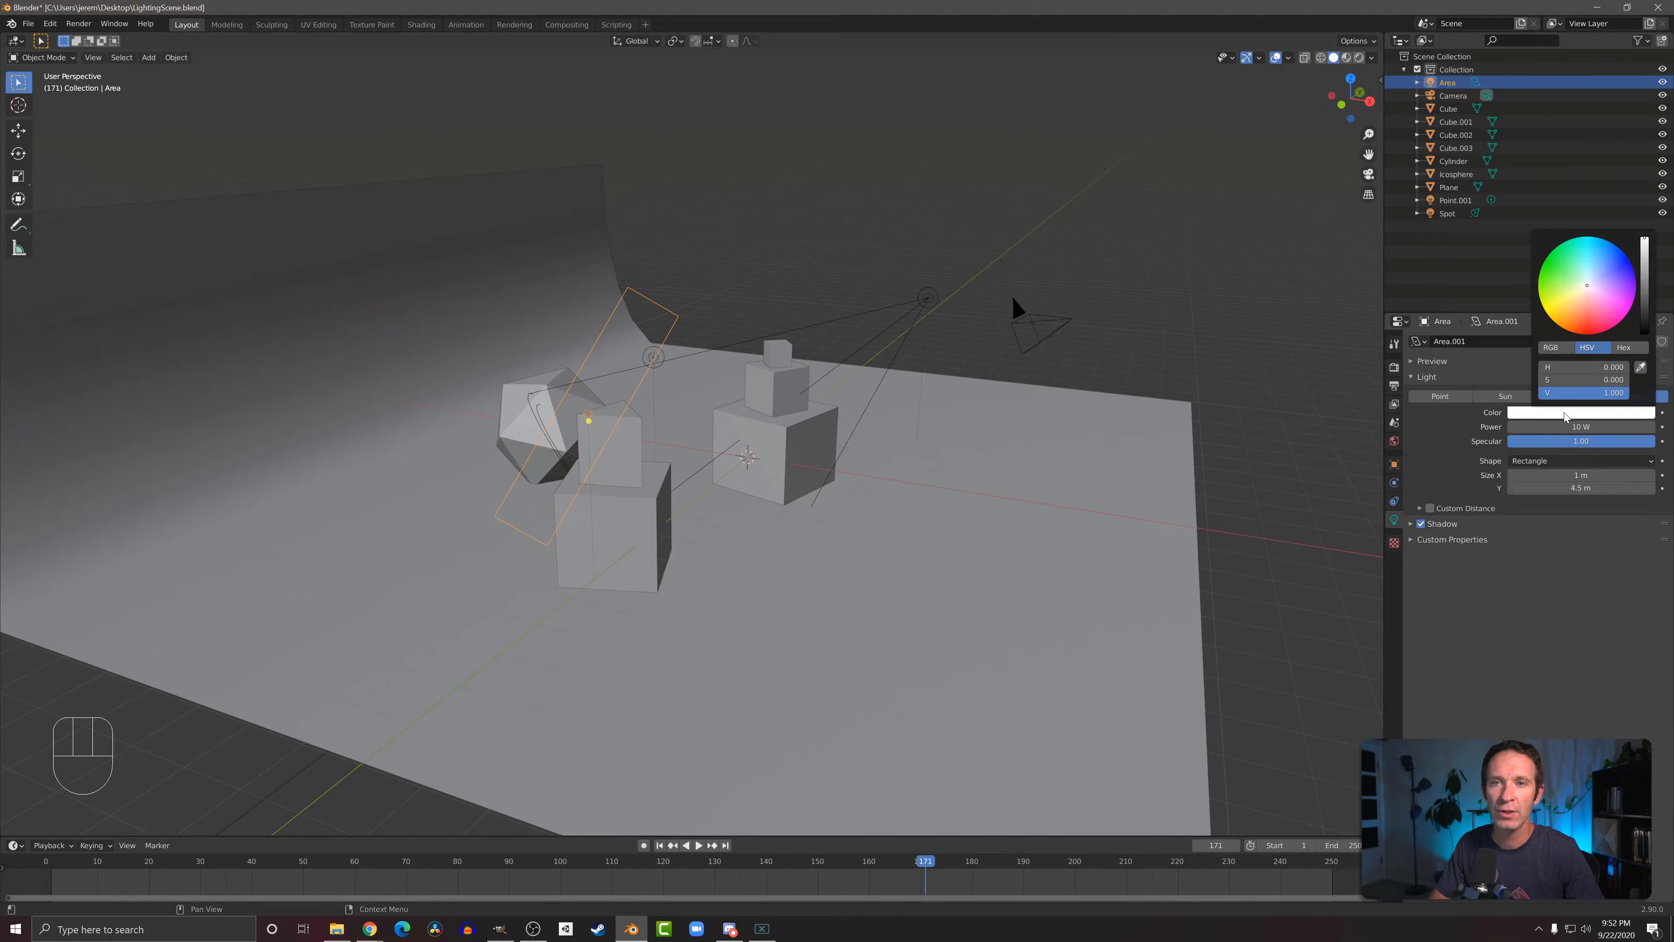
left_click(1586, 316)
left_click_drag(1587, 320, 1585, 324)
left_click(1586, 426)
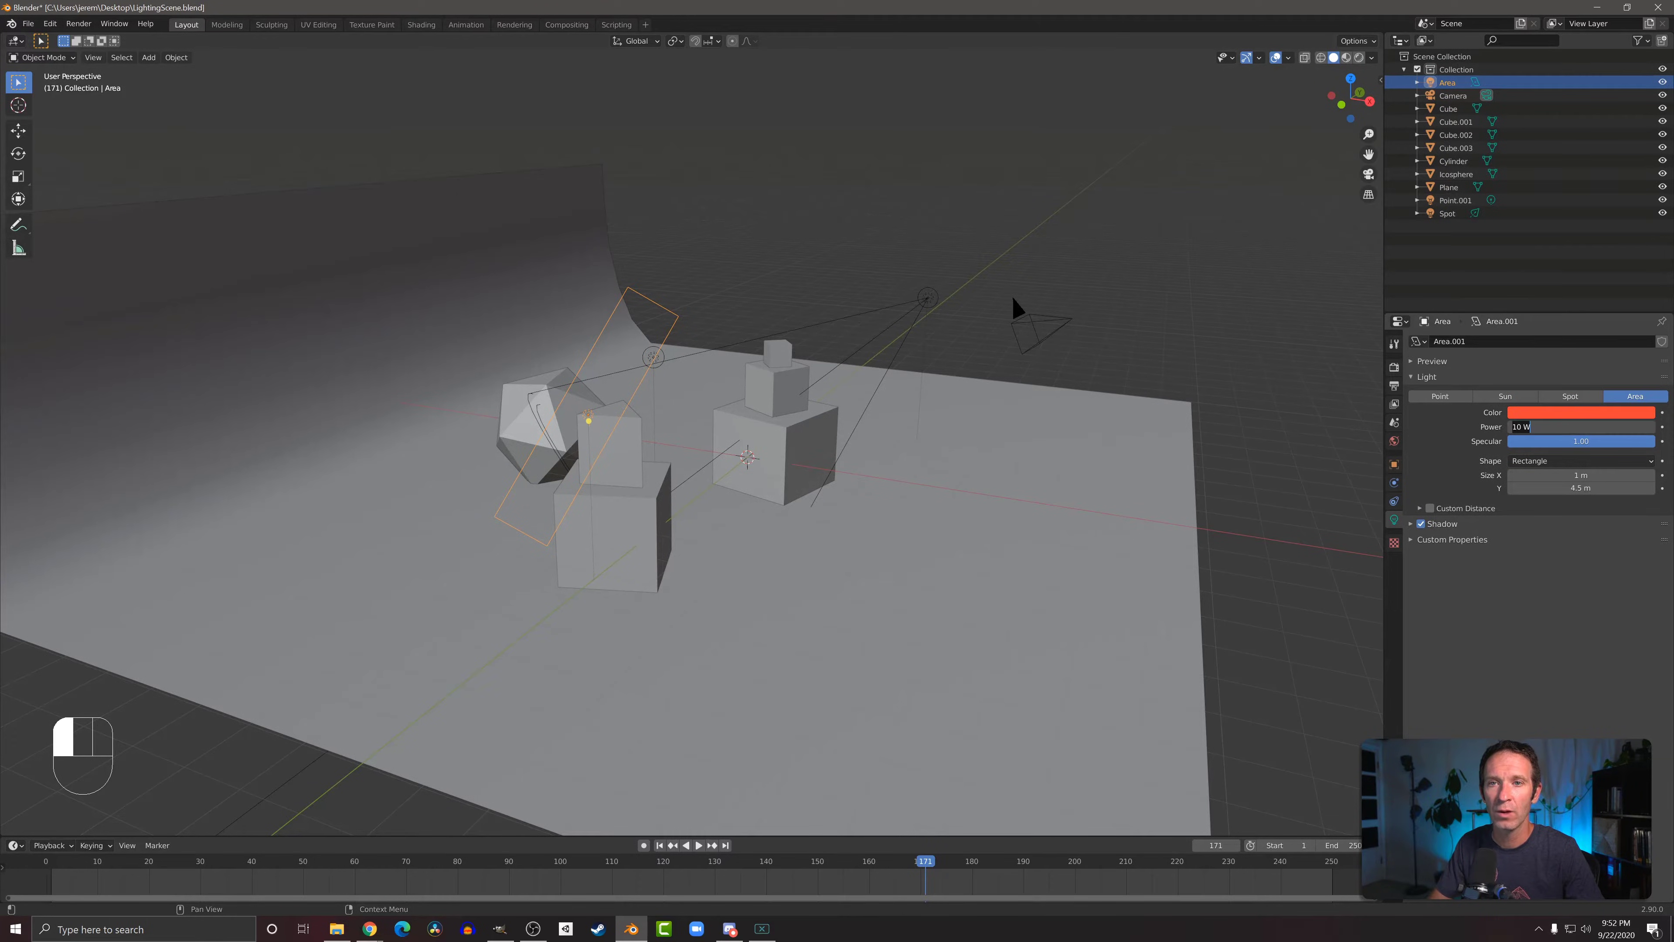
type("150")
key("Return")
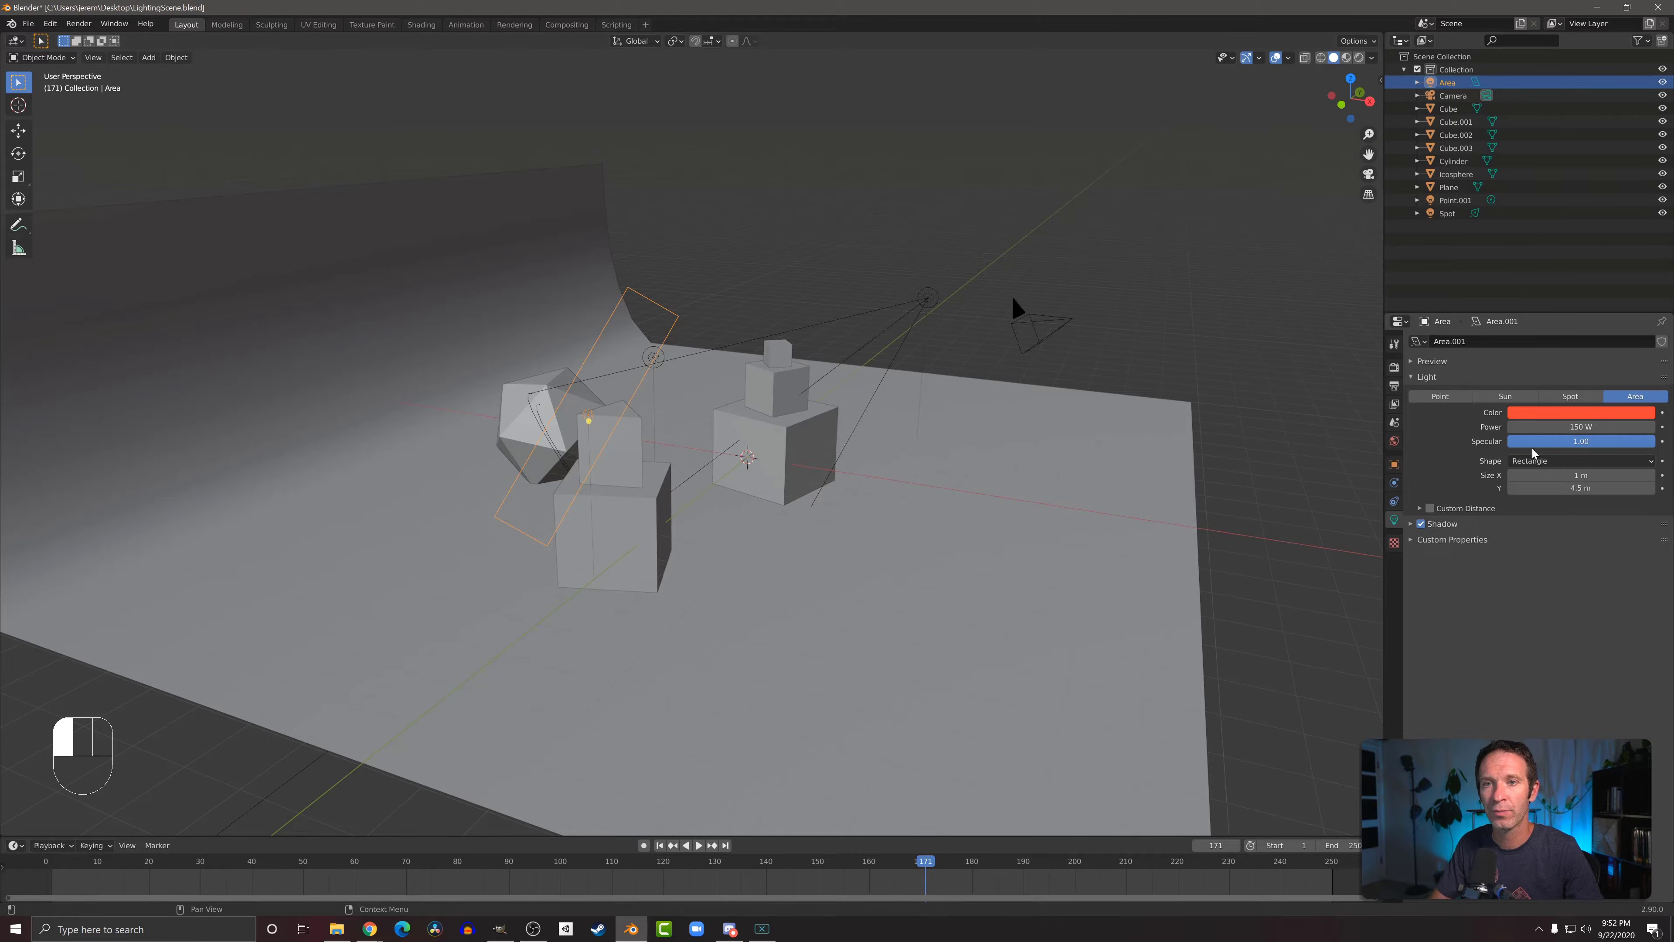
Step: Render the red, blue and green lit scene with F12, then delete the three coloured lights
key("F12")
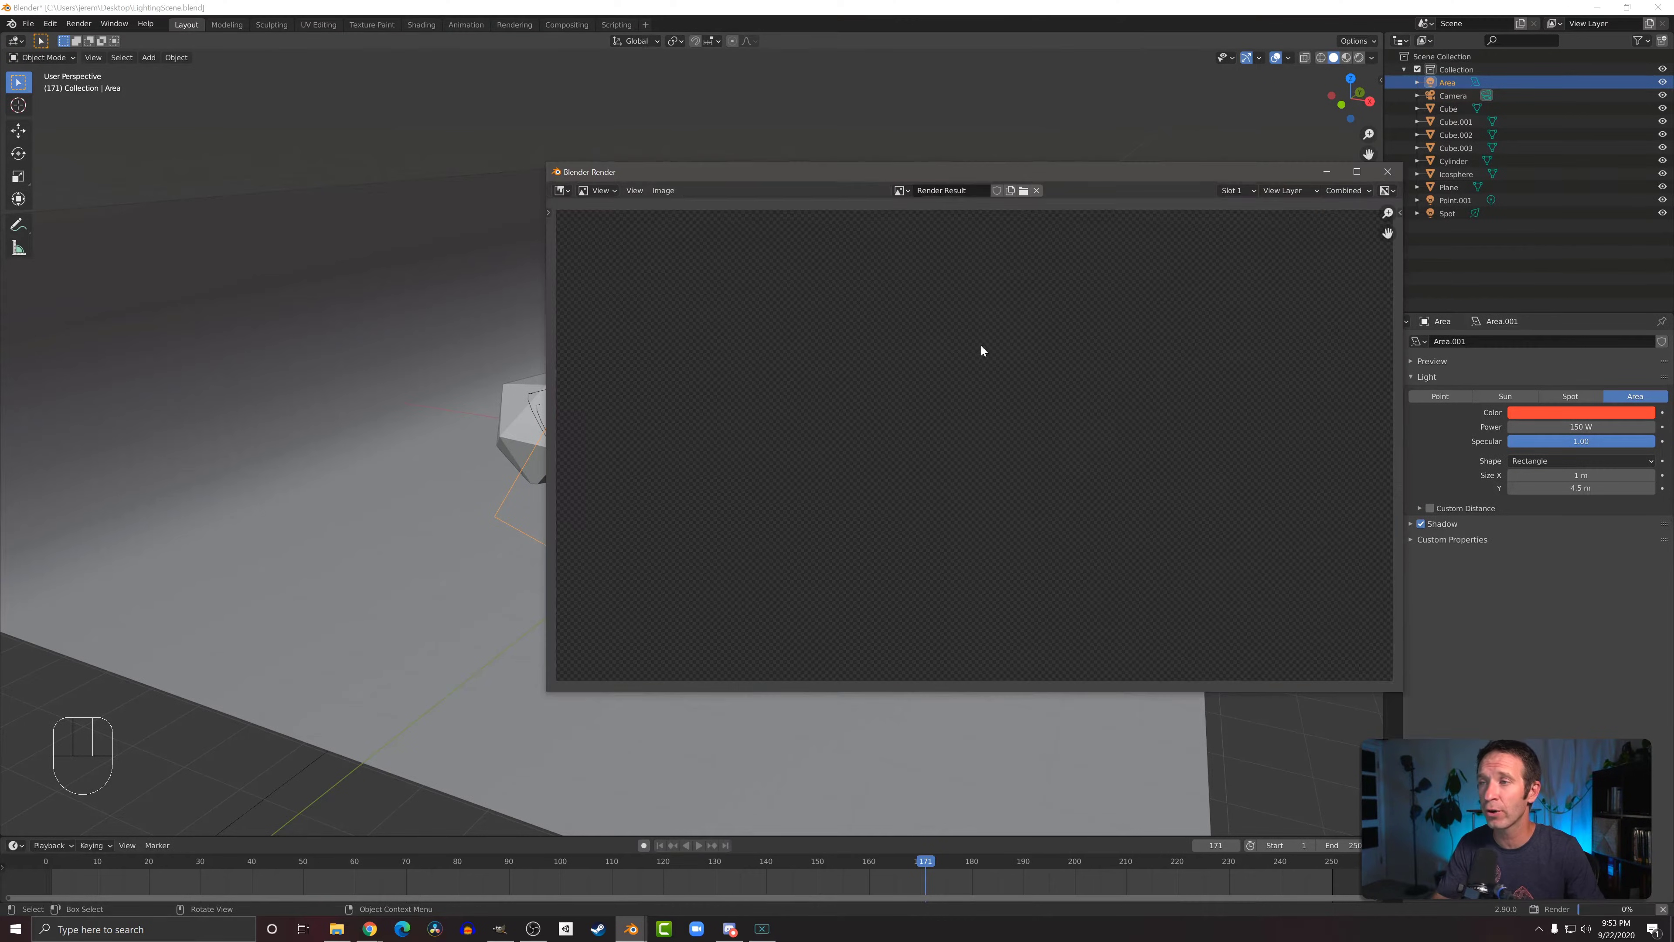
left_click_drag(989, 172, 874, 165)
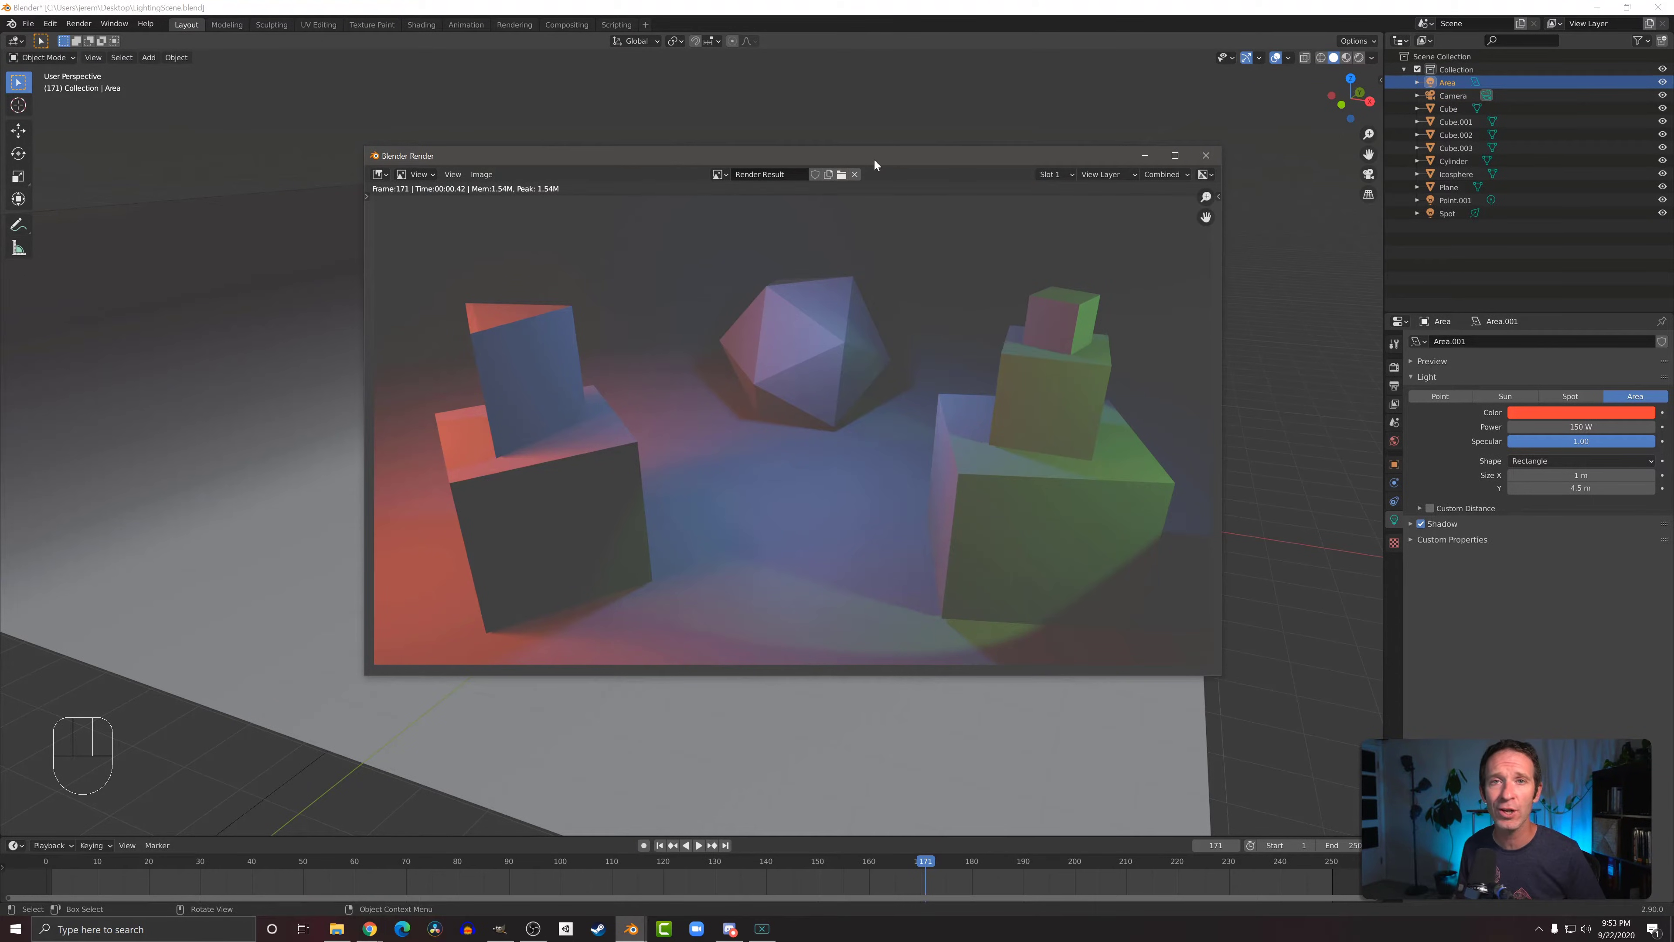
left_click(1206, 155)
key("Delete")
key("Delete")
key("Delete")
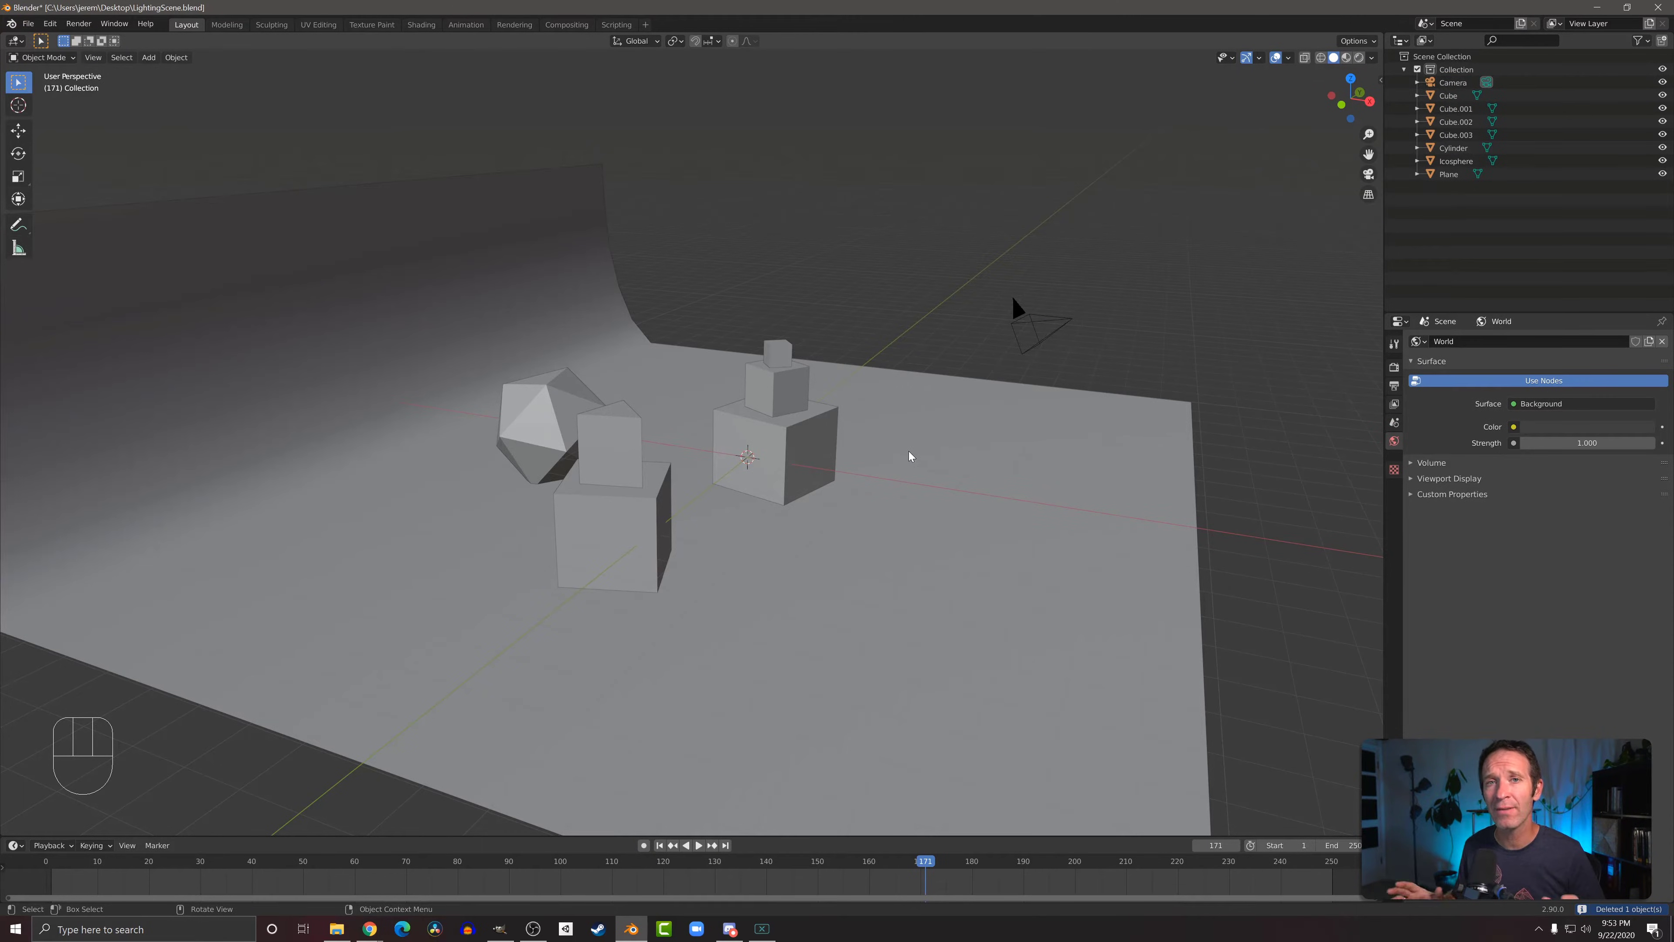
Step: Add a Sun light and lift it straight up 4.9 m on the Z axis
key("shift+a")
mouse_move(909, 452)
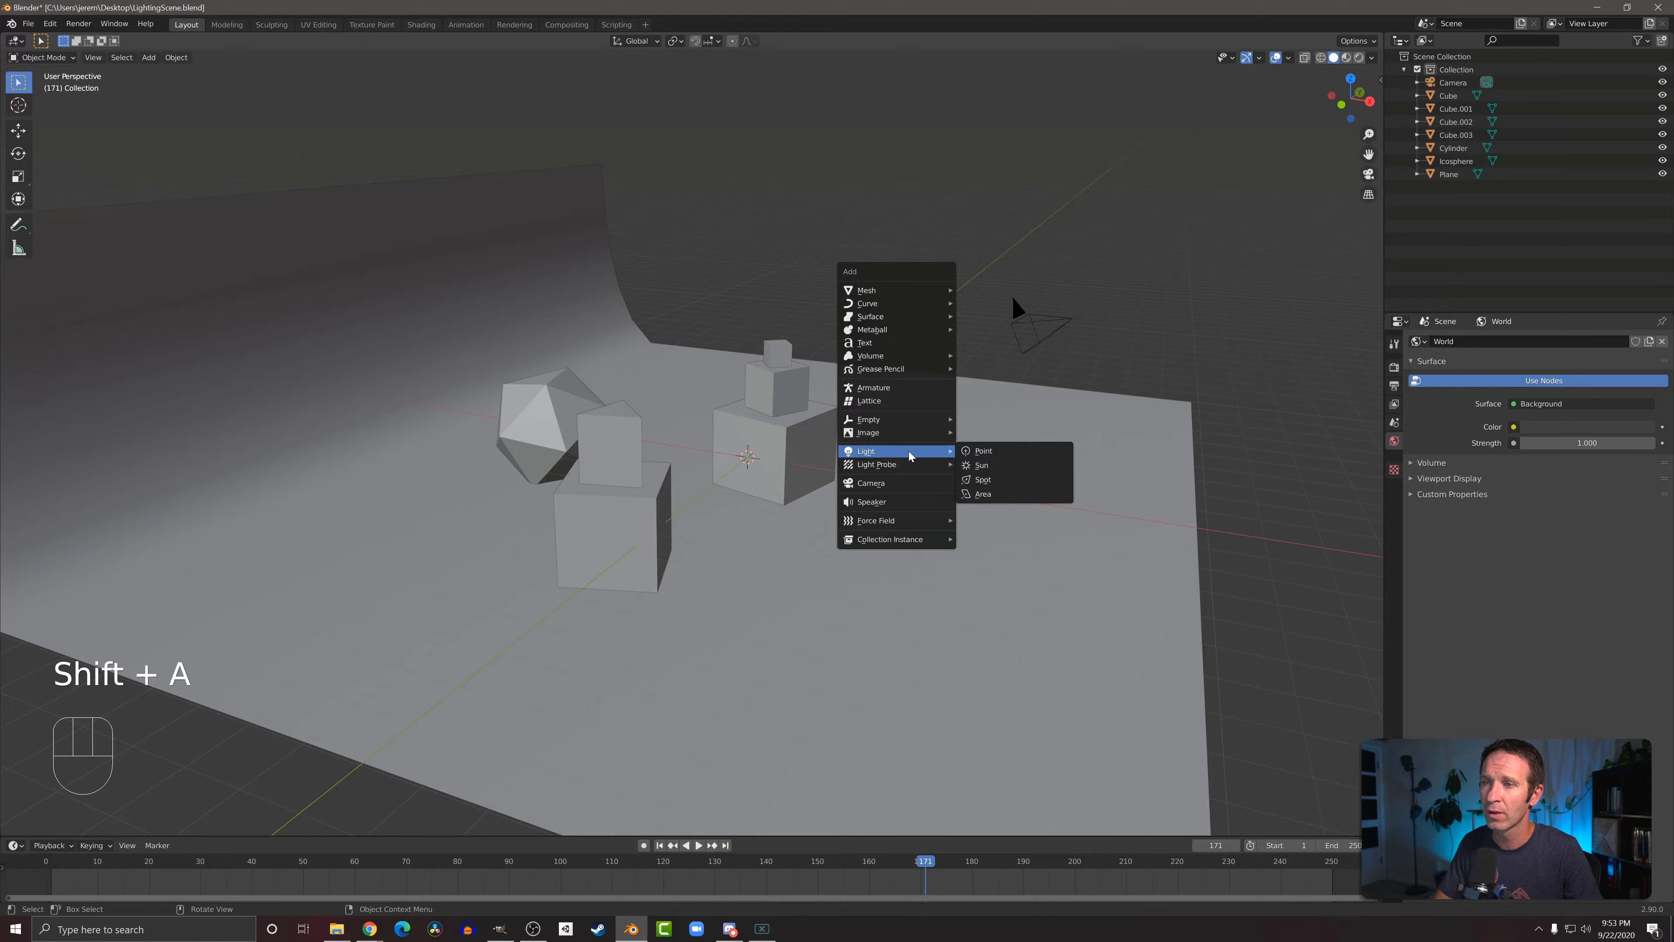
left_click(1017, 464)
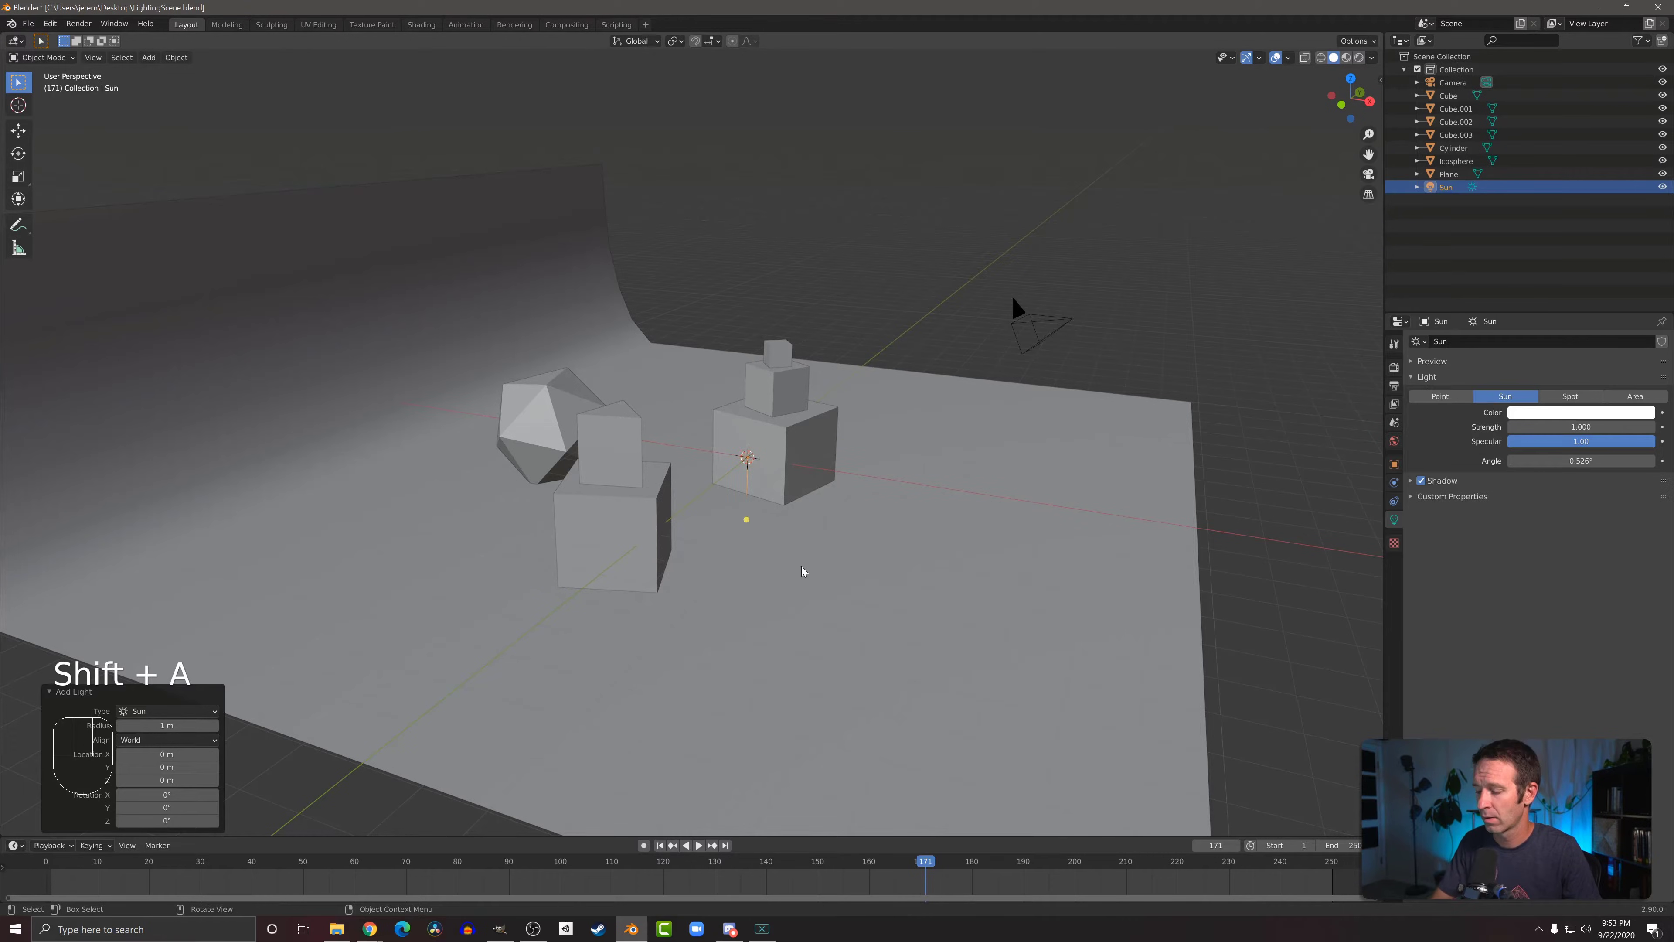
key("g")
key("z")
left_click(780, 368)
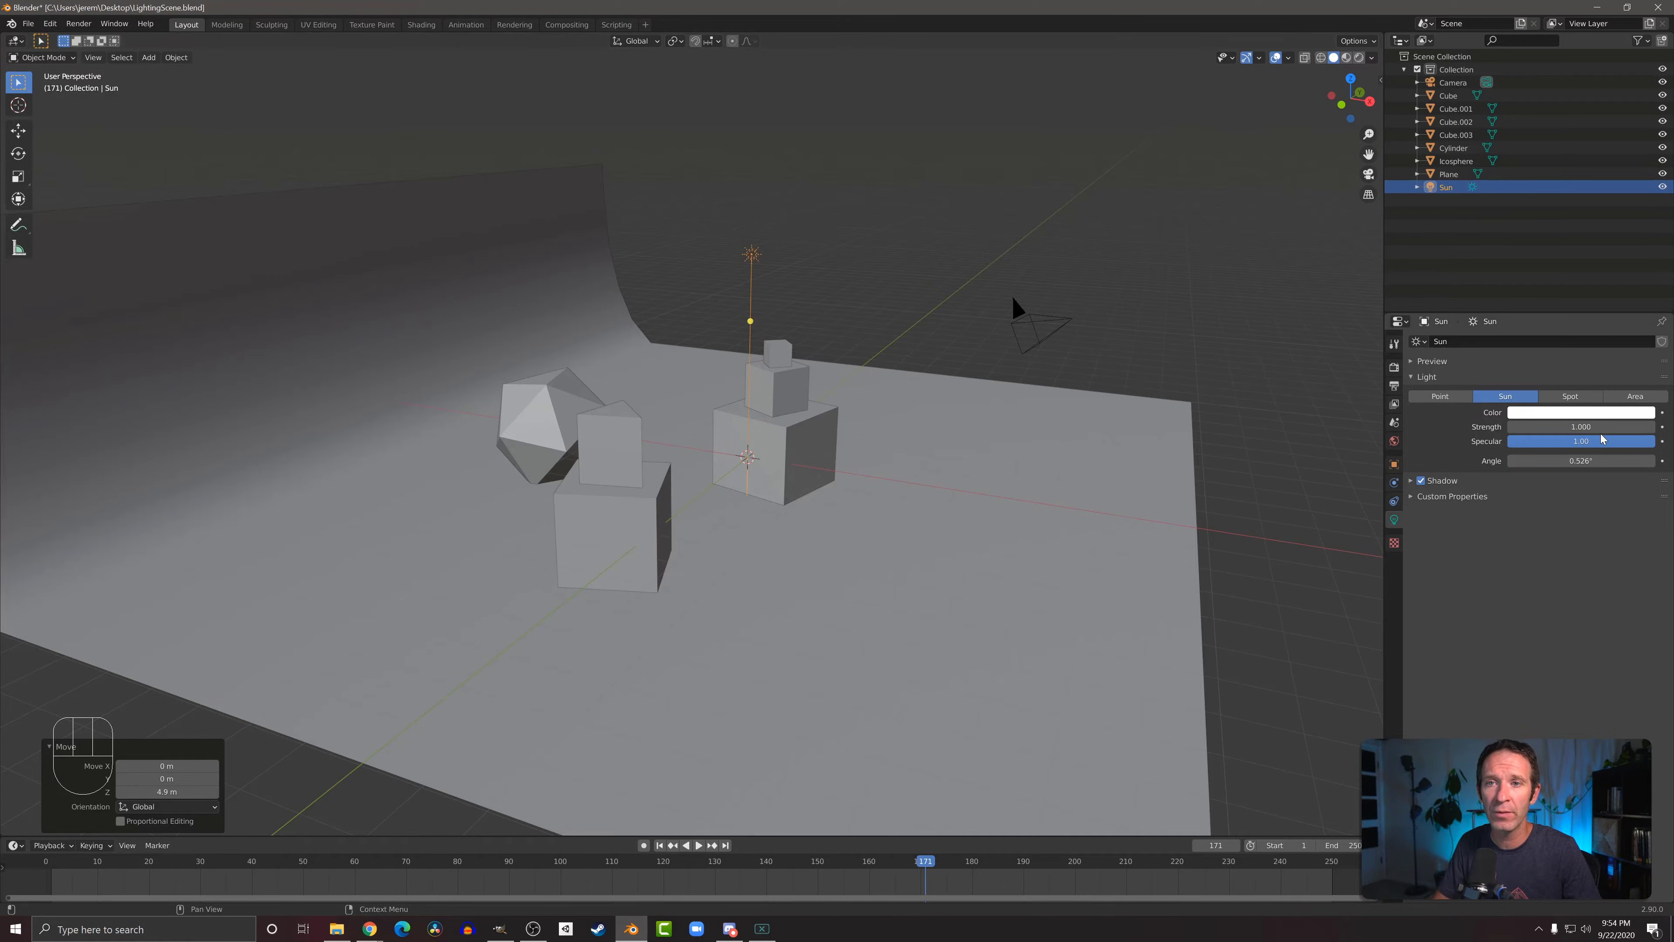
Step: Set the Sun light's strength to 10 and render a preview of the scene
left_click(1581, 427)
type("1.0")
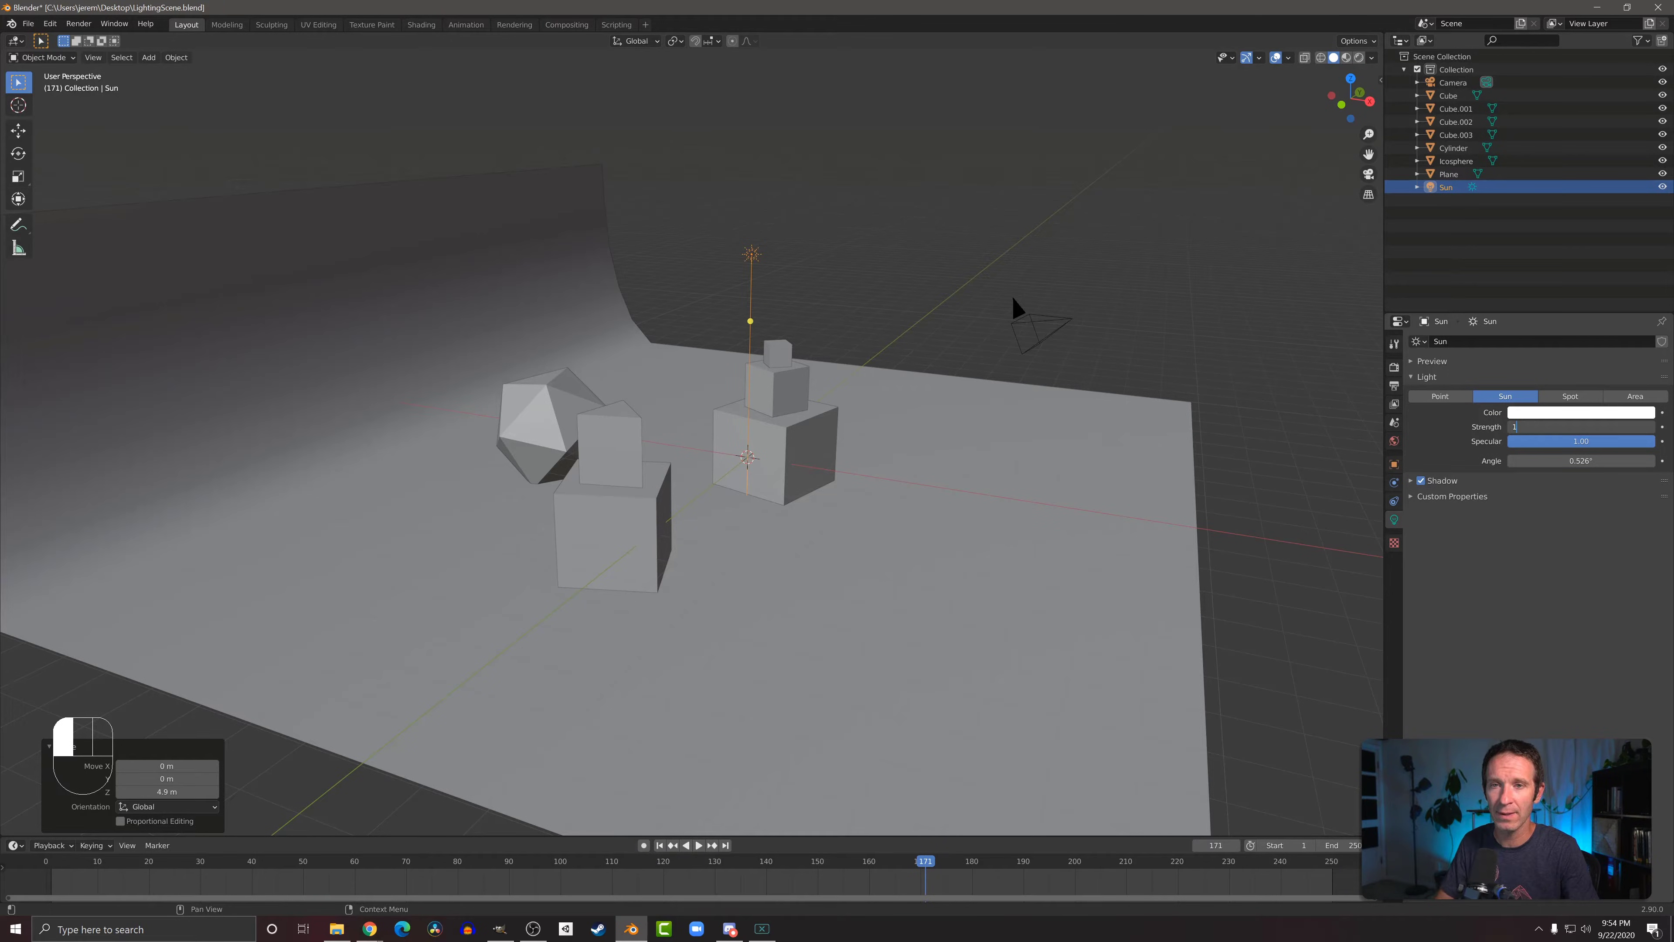
key("Return")
key("F12")
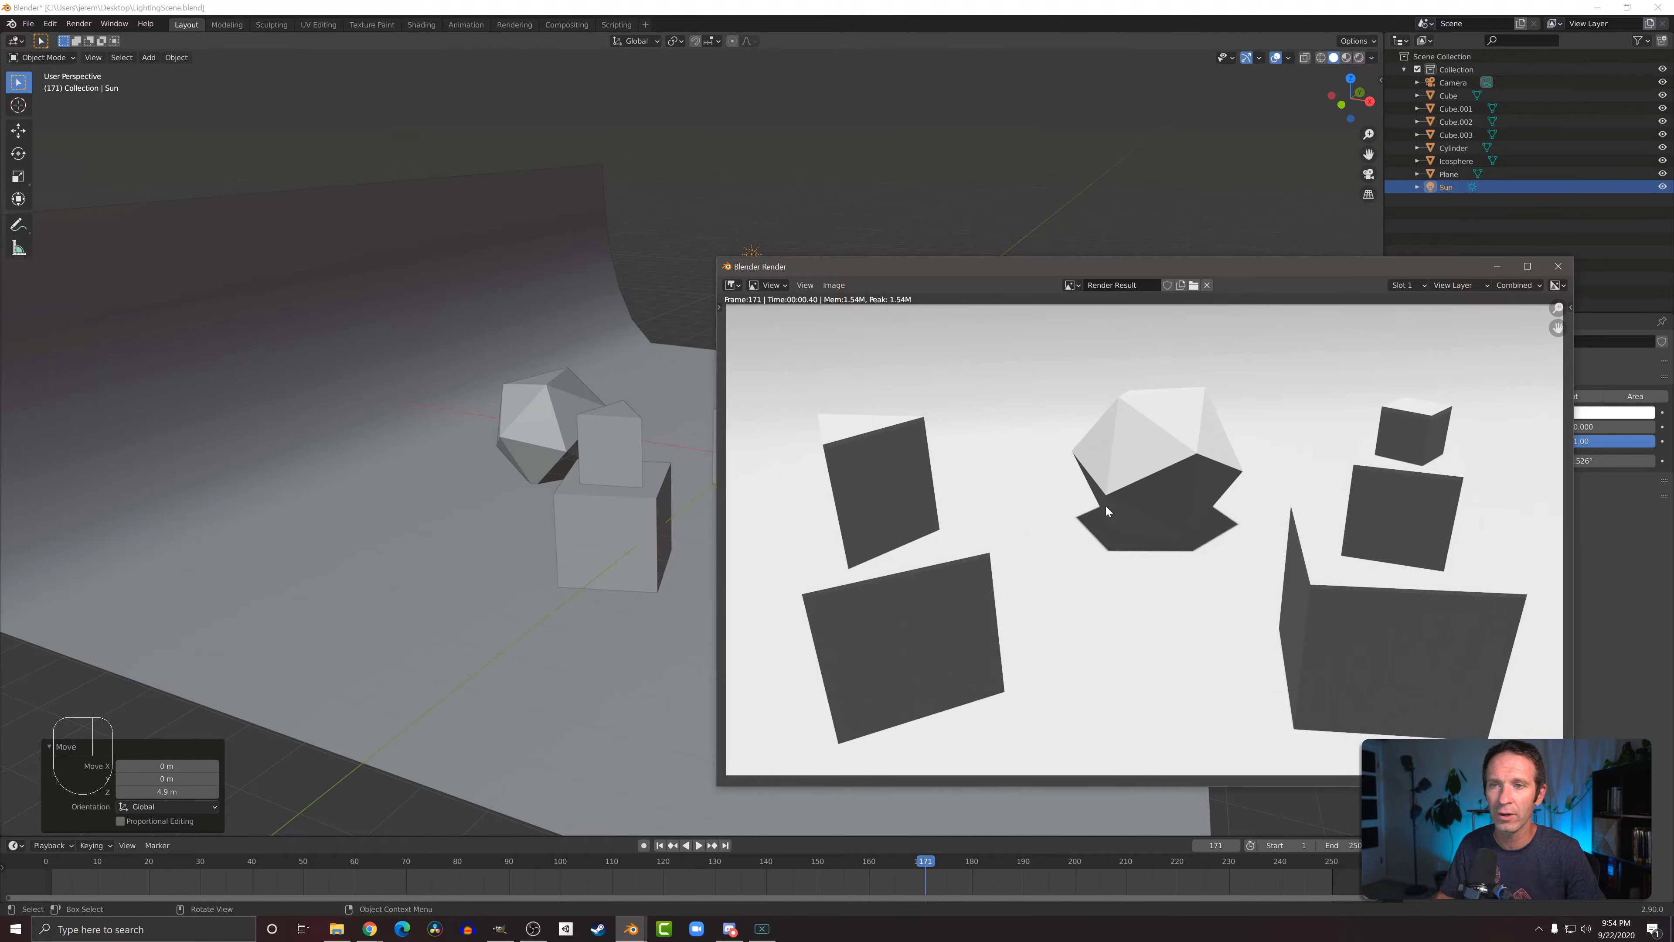
left_click(1559, 266)
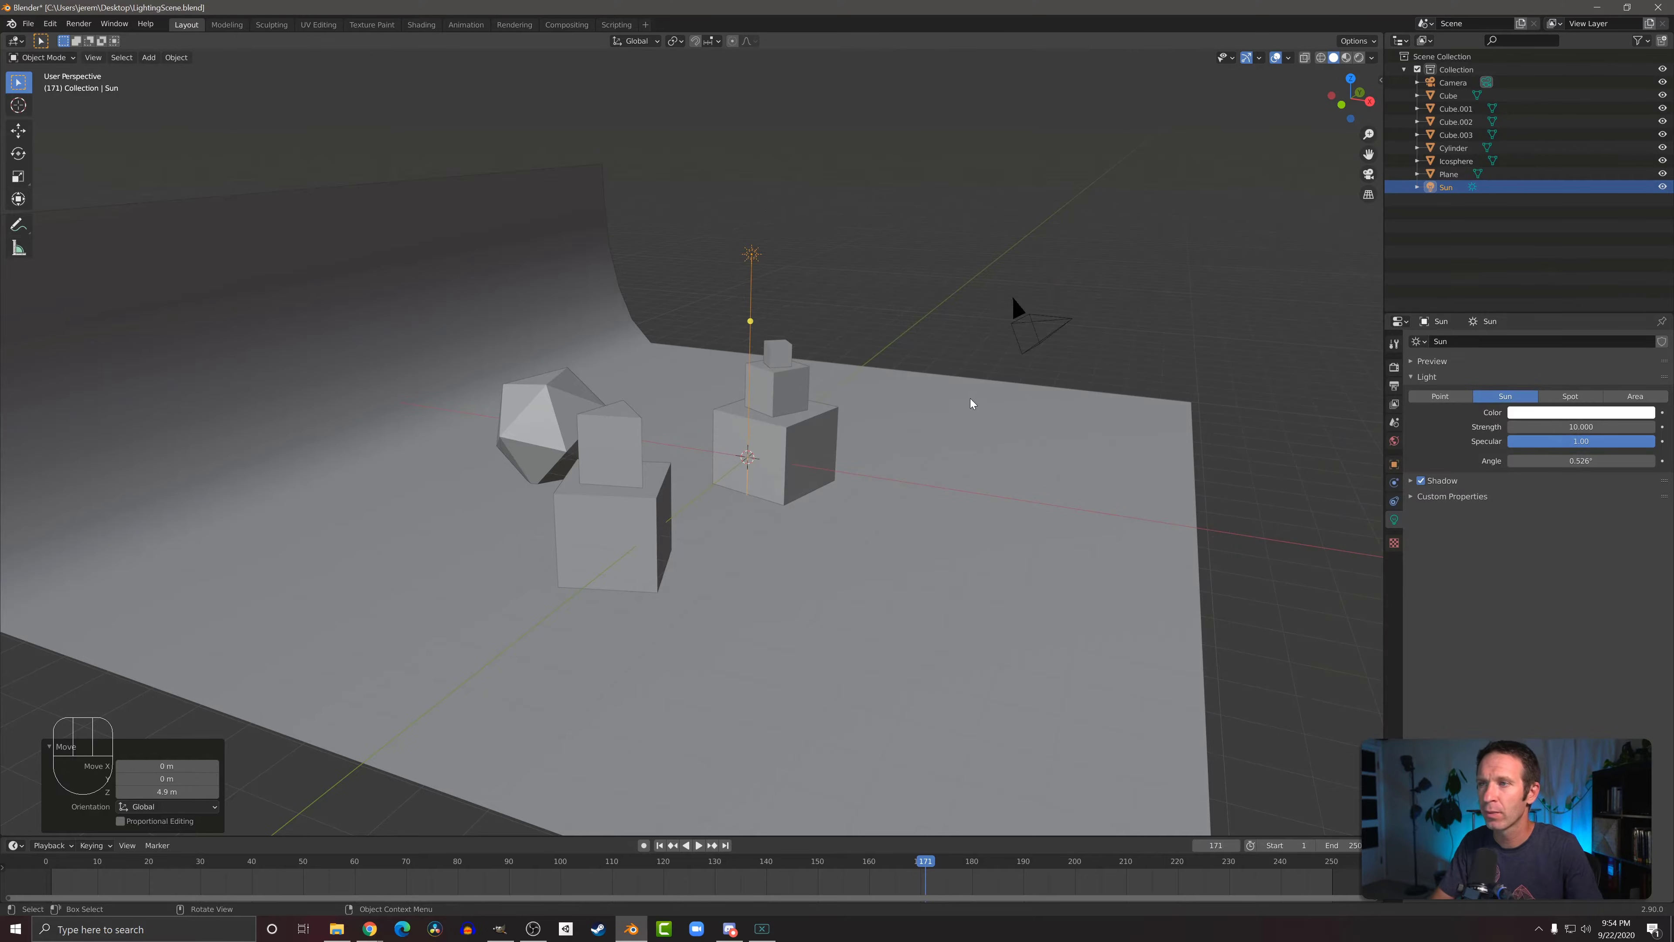
Step: Tilt the sun toward the objects, tint it warm orange, and render again
middle_click_drag(904, 413, 886, 413)
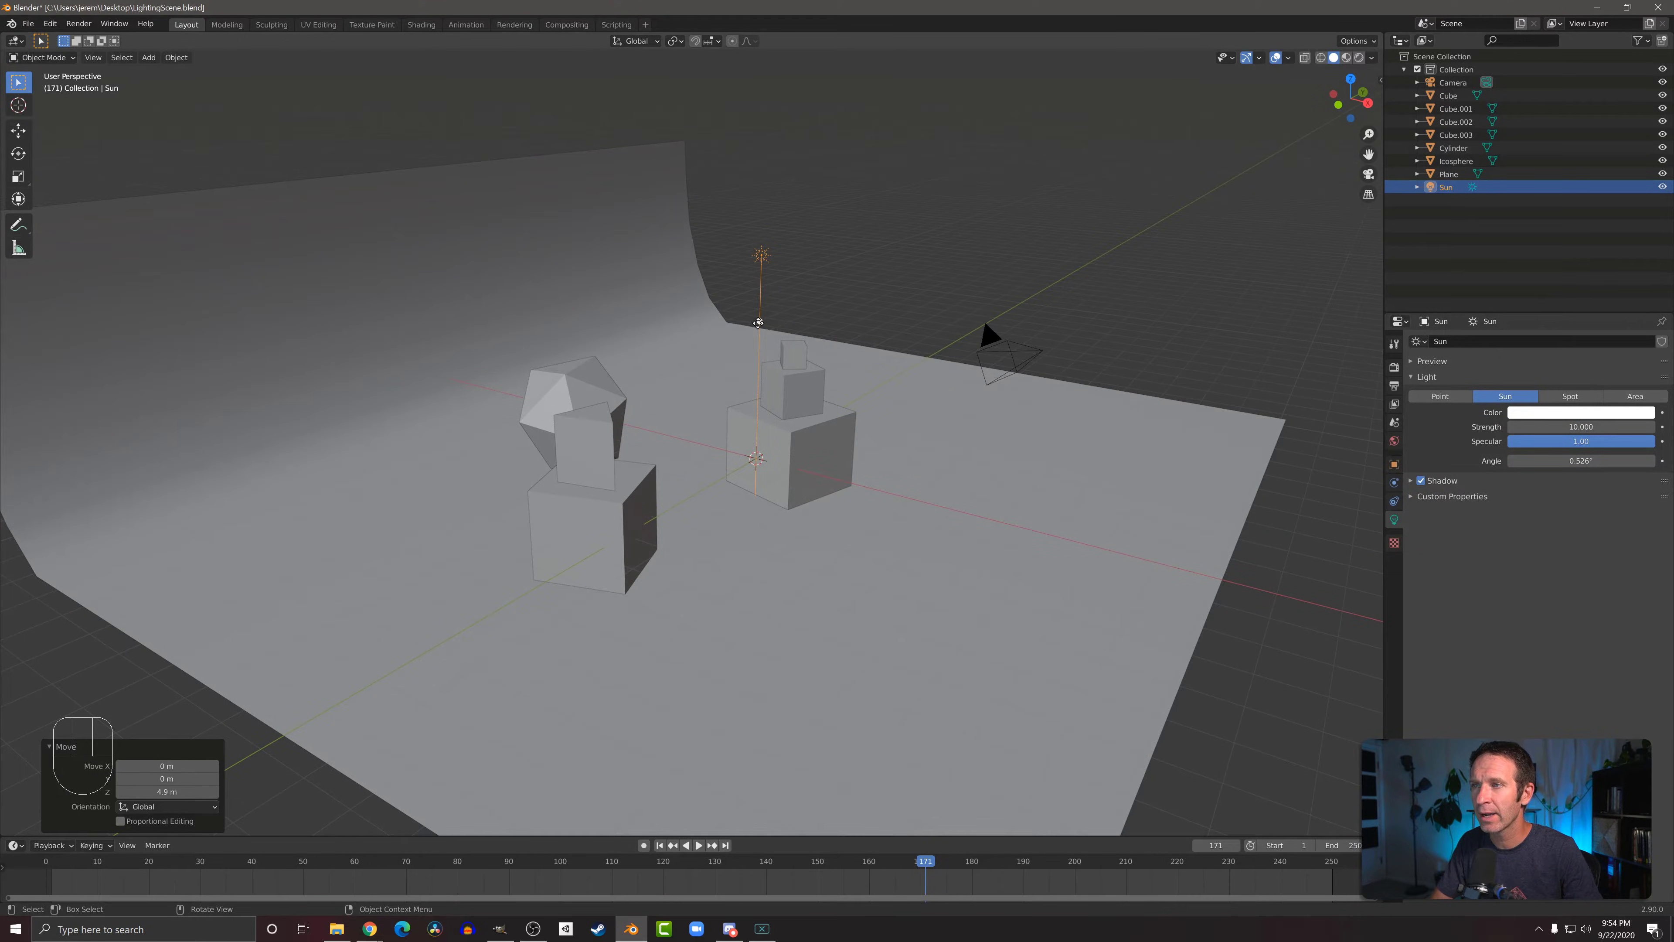
left_click_drag(759, 323, 604, 395)
left_click(1529, 413)
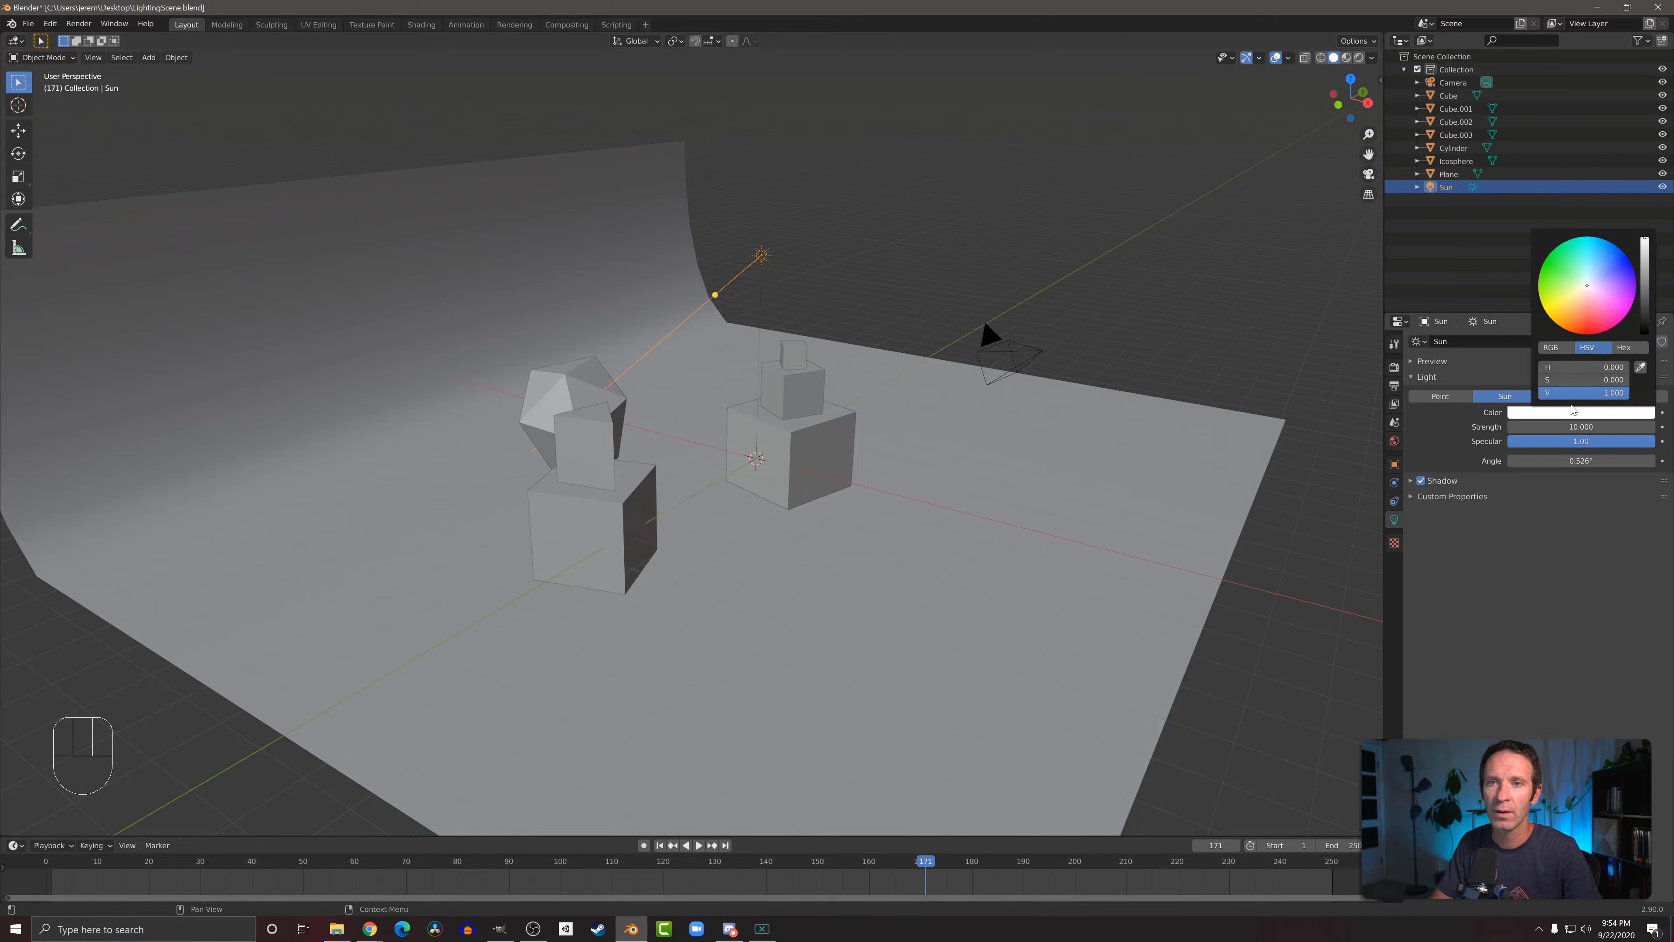
left_click_drag(1576, 301, 1572, 306)
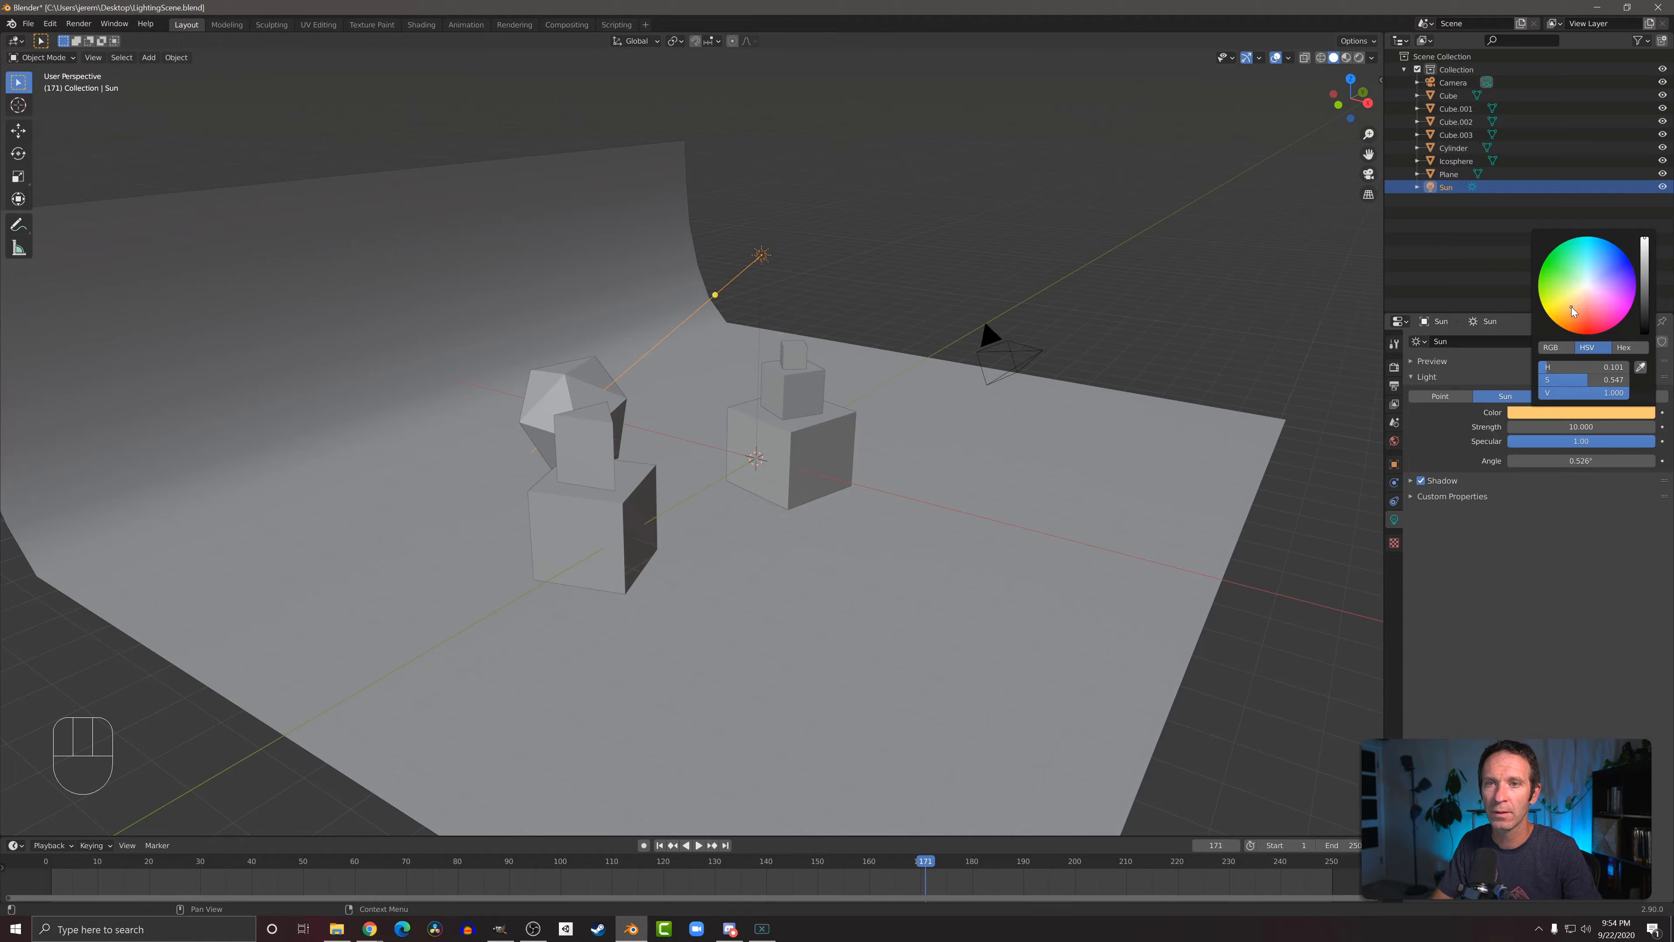
key("F12")
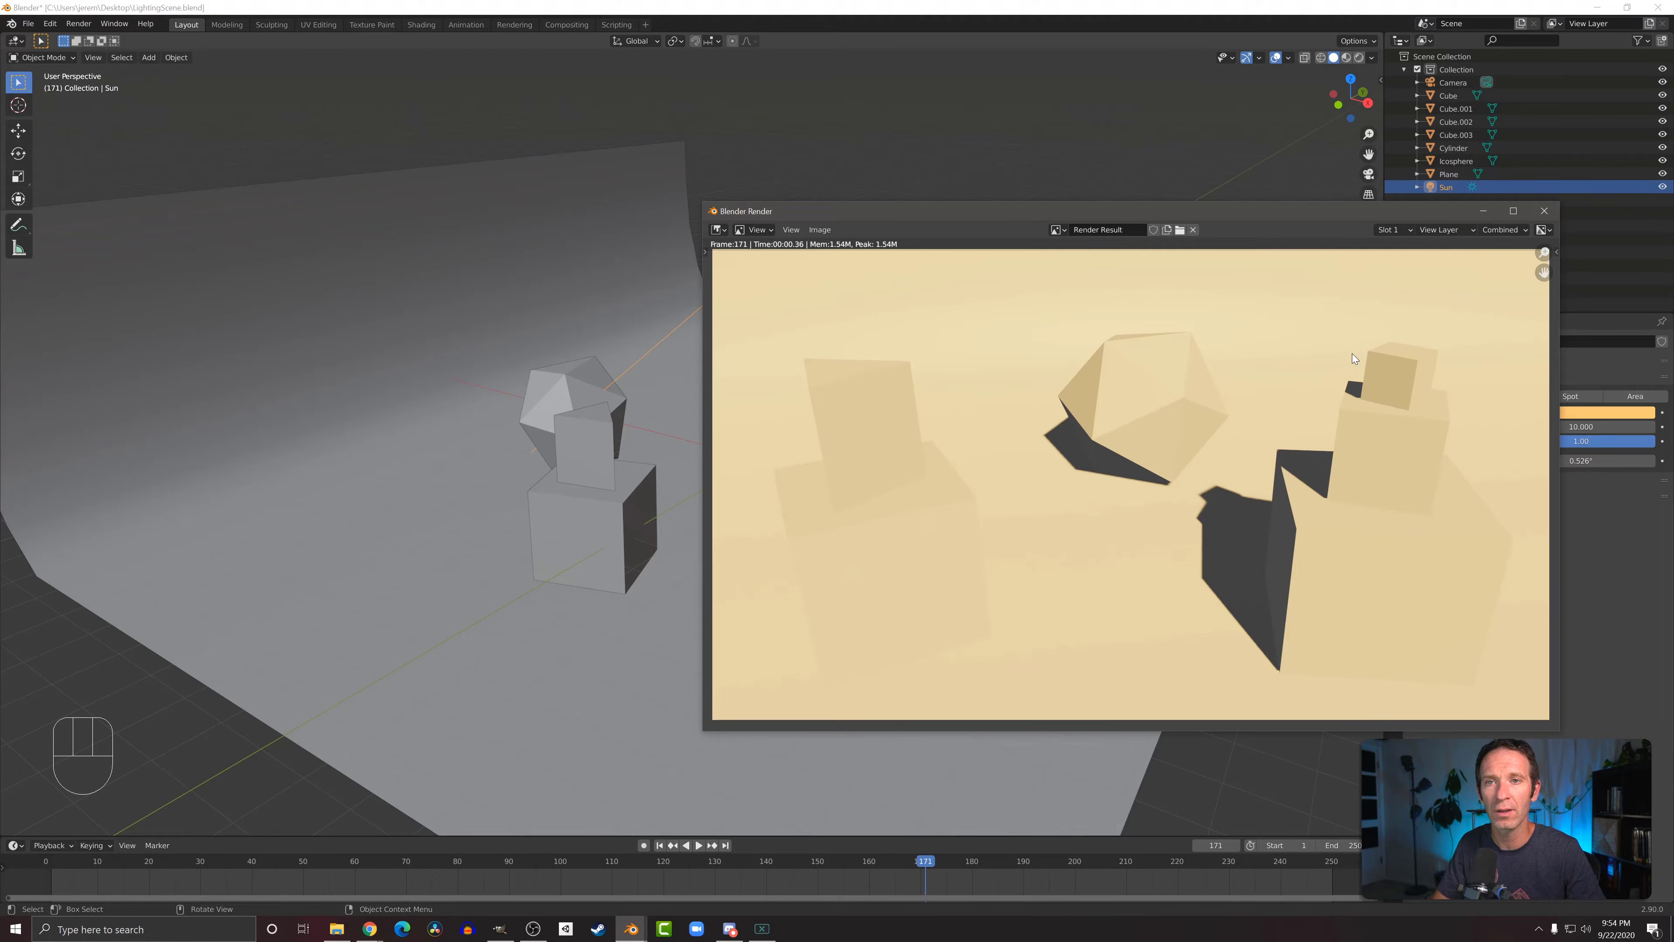
Step: Close the warm orange sun-lit render window to get back to the scene view
left_click(1546, 212)
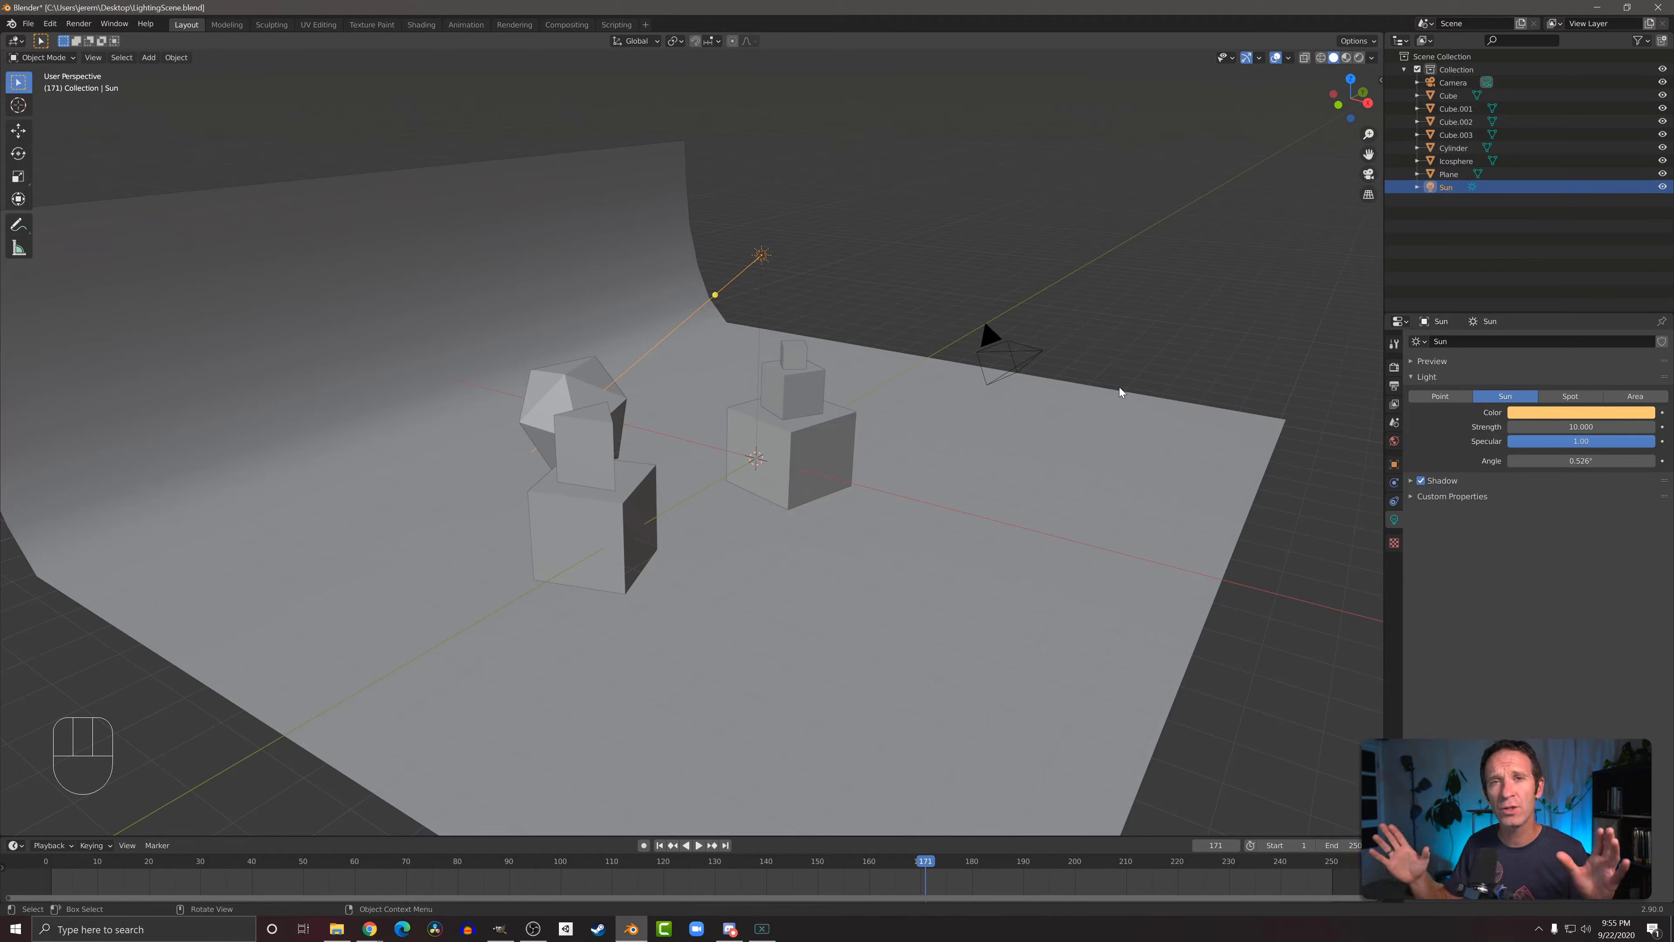